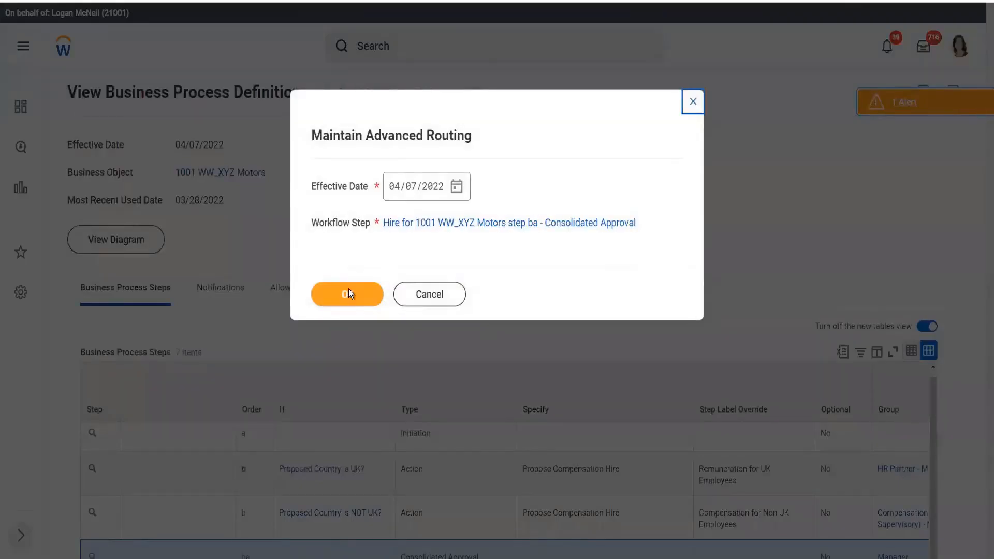
# Step: Open advanced routing for step ba, Consolidated Approval, and scroll to review its routing restrictions
pyautogui.click(347, 297)
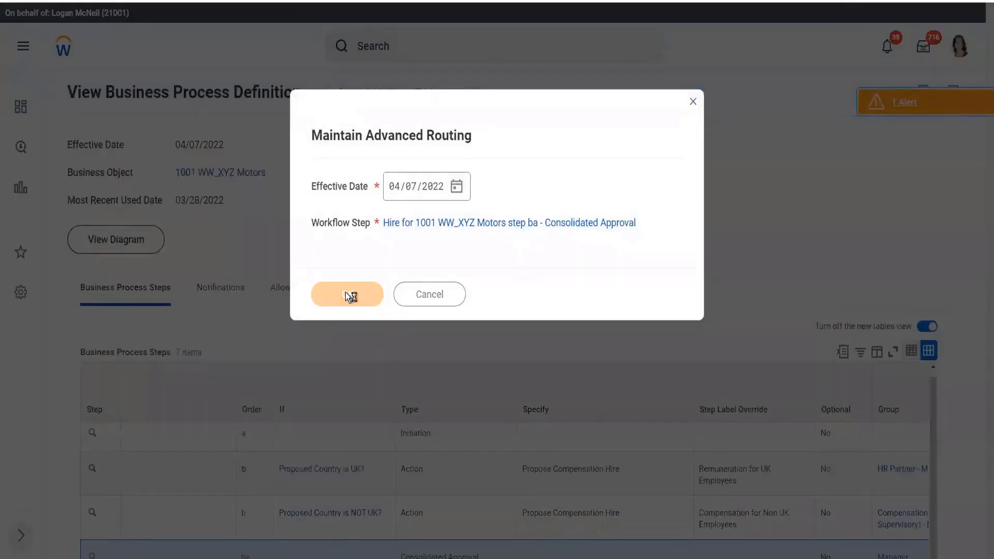
pyautogui.scroll(-3, 356, 283)
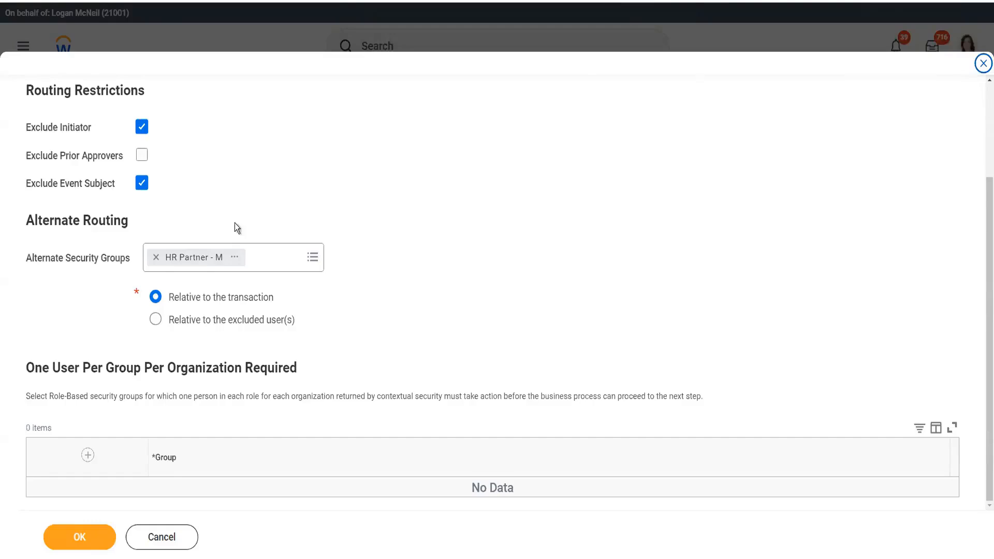
pyautogui.click(213, 320)
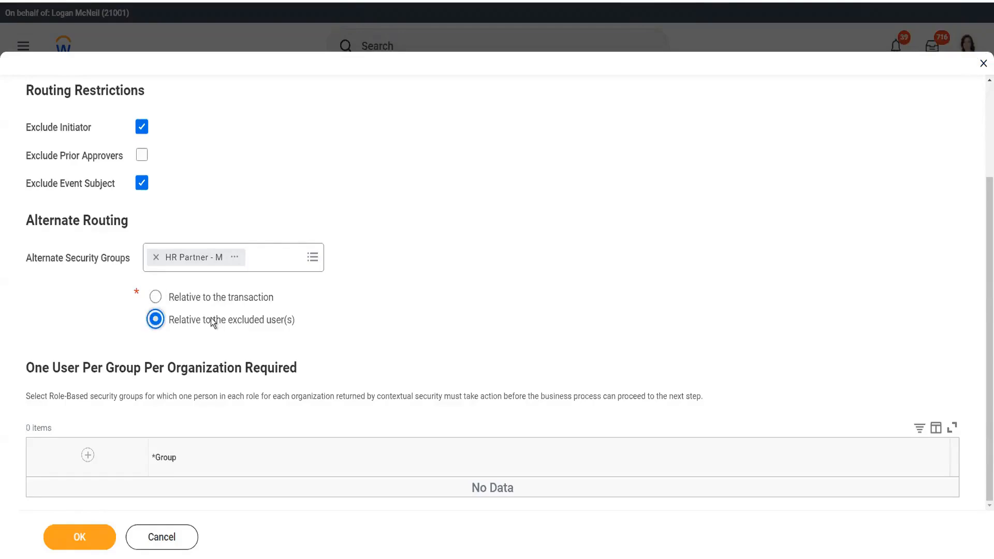
pyautogui.click(214, 302)
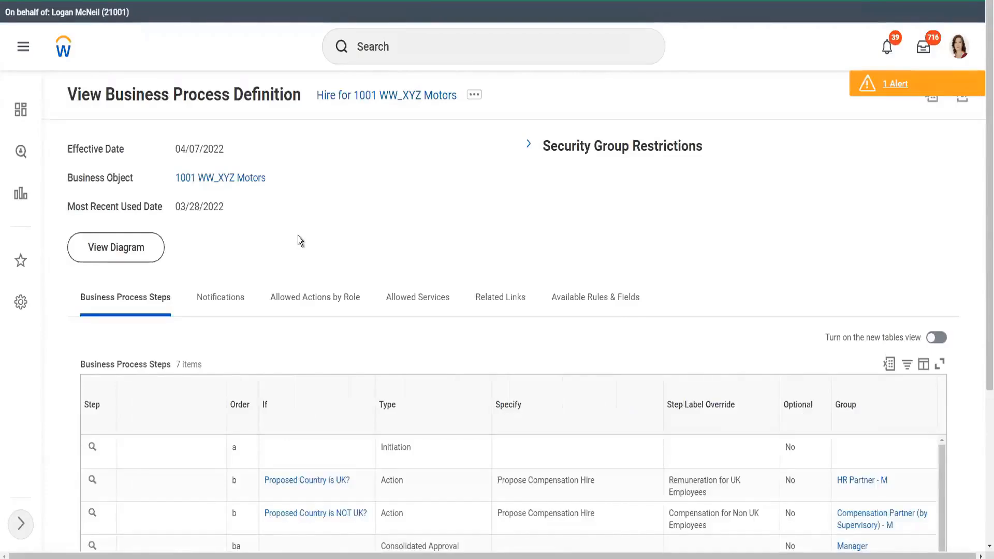
# Step: Scroll down to the Business Process Steps table, showing steps a through e
pyautogui.scroll(-4, 297, 236)
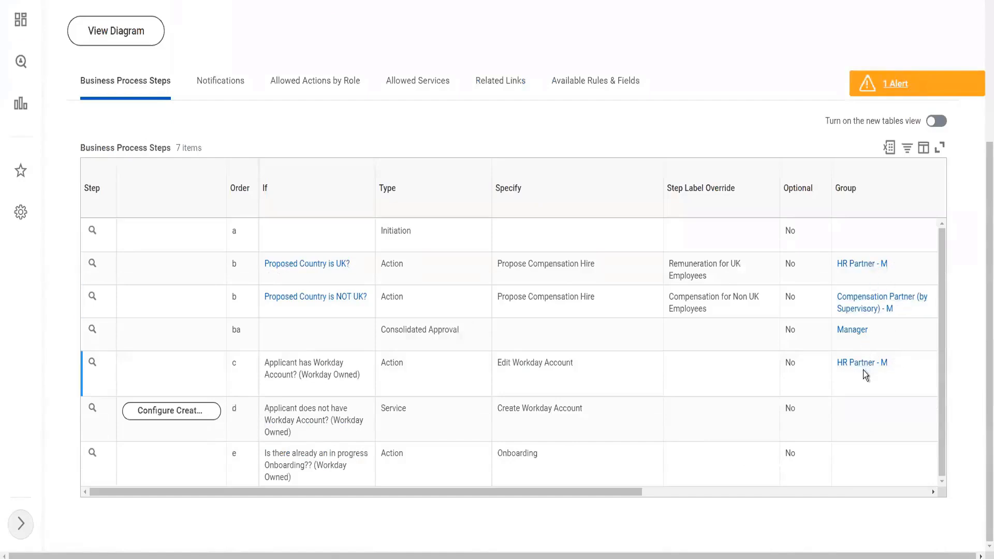
# Step: Copy the role name HR Partner from the HR Partner - M group details
pyautogui.click(899, 366)
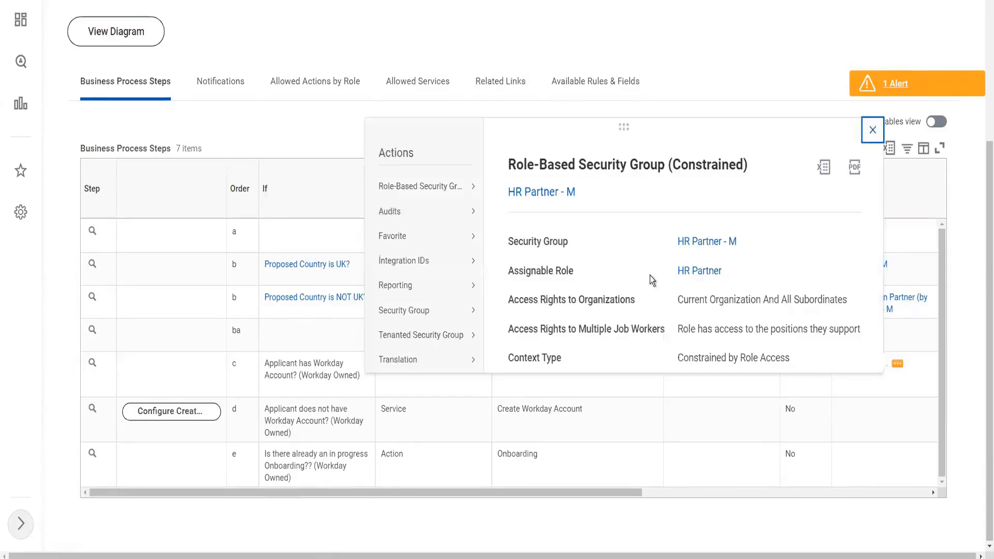
pyautogui.rightClick(700, 275)
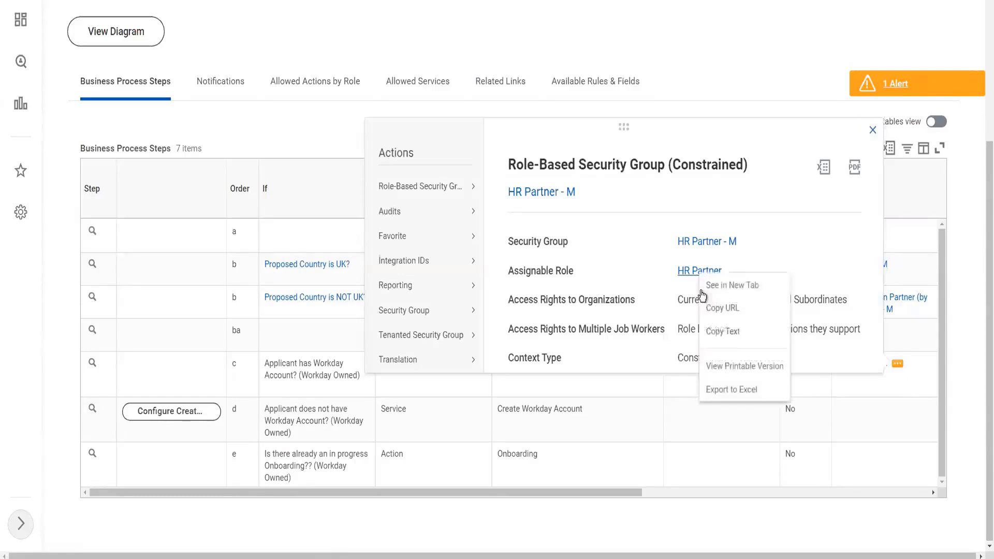
pyautogui.click(723, 335)
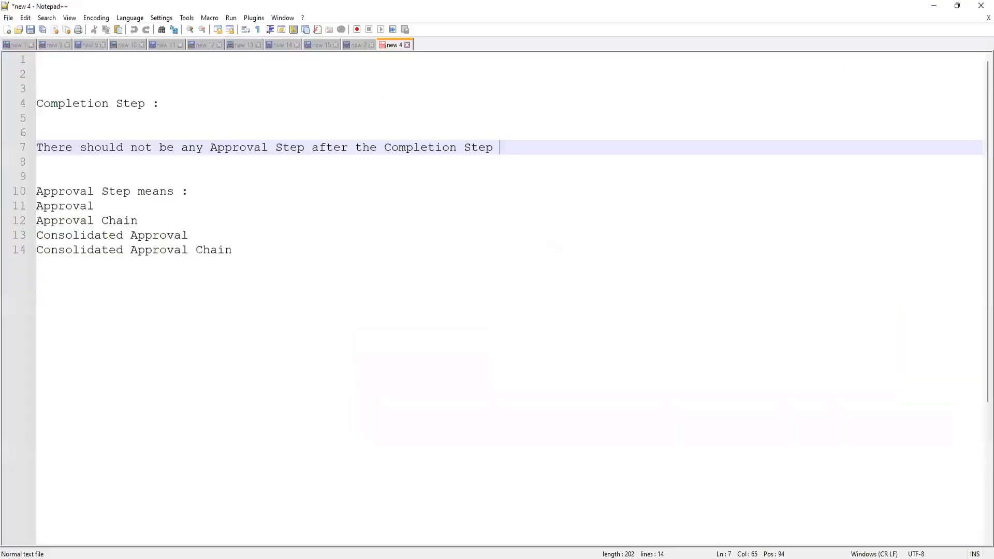
# Step: Replace the old Notepad++ notes with the pasted role name HR Partner
pyautogui.click(350, 257)
pyautogui.hotkey('ctrl', 'a')
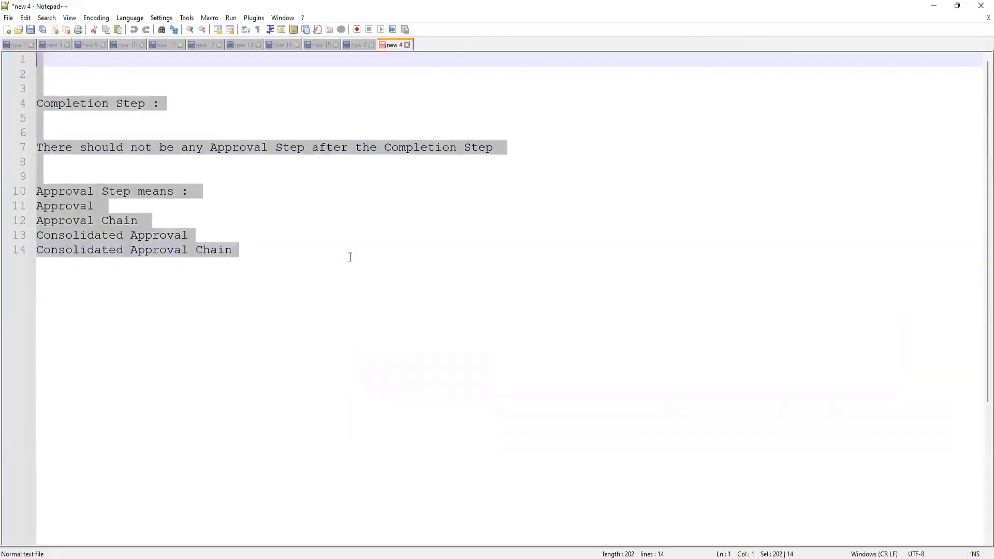
pyautogui.press('Delete')
pyautogui.hotkey('ctrl', 'v')
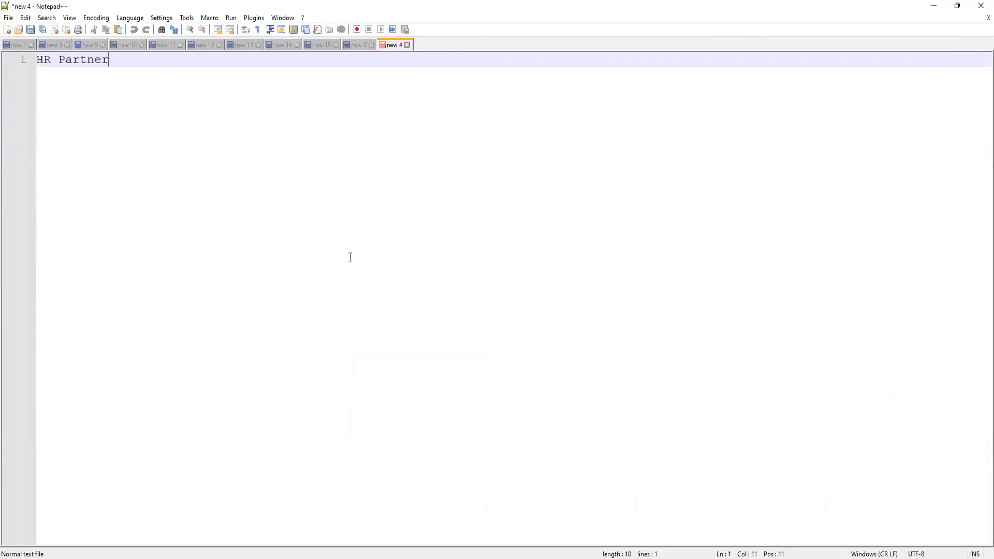
pyautogui.press('Return')
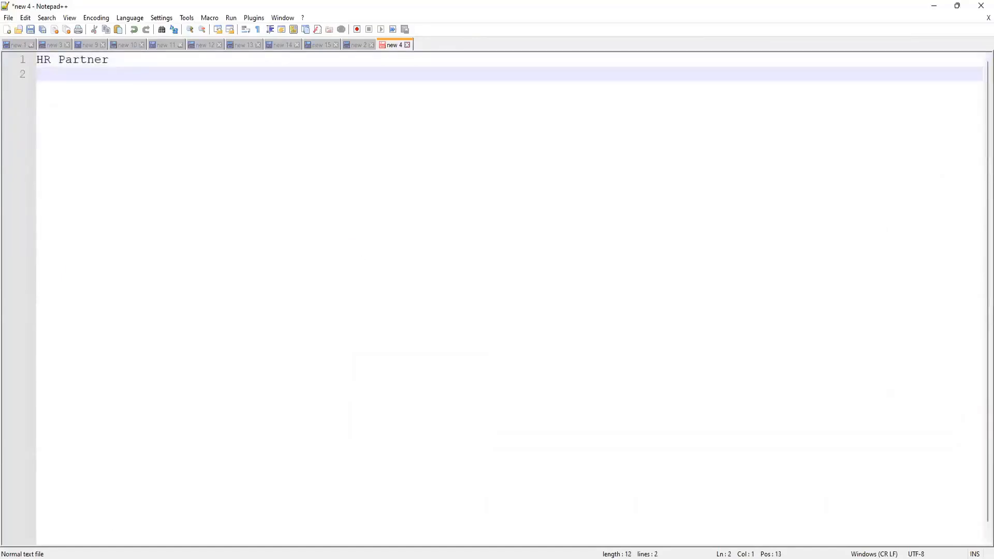
# Step: Copy Compensation Partner from its Workday group details and paste it on line 2
pyautogui.hotkey('alt', 'Tab')
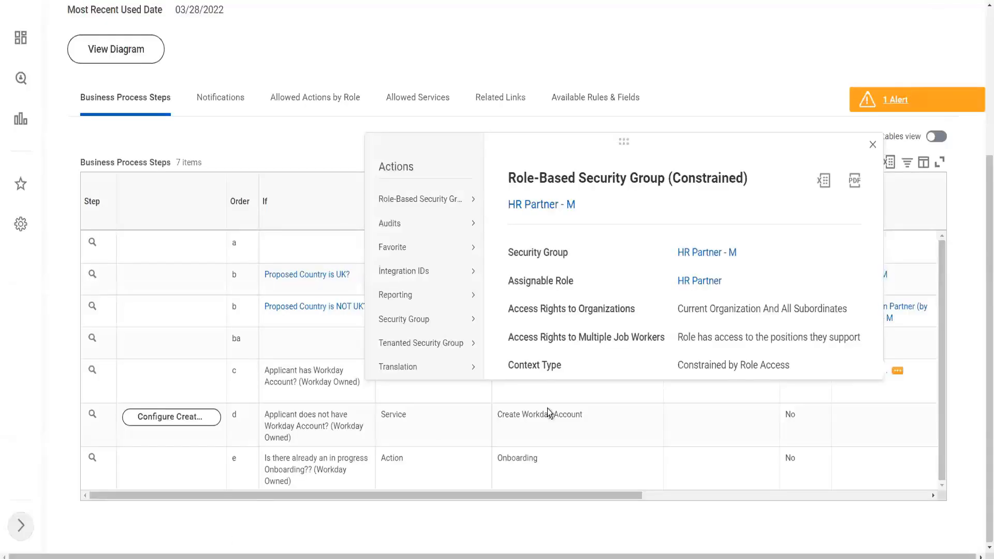
pyautogui.click(849, 392)
pyautogui.click(904, 319)
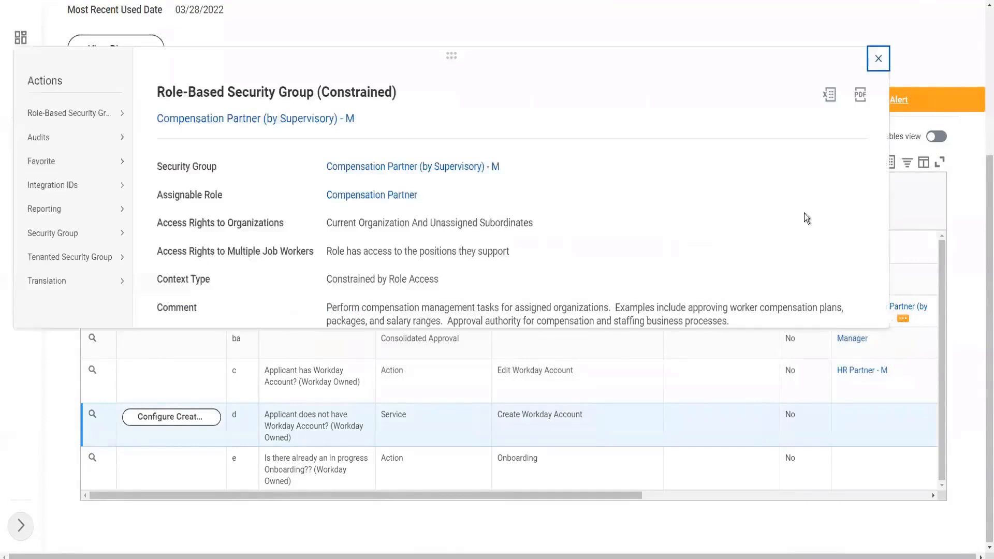
pyautogui.rightClick(380, 201)
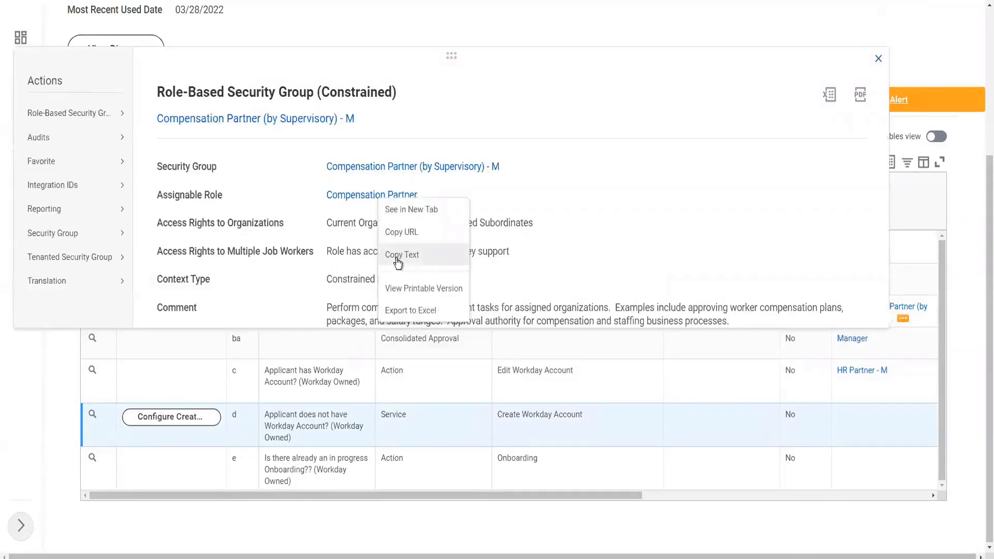
pyautogui.click(396, 262)
pyautogui.hotkey('alt', 'Tab')
pyautogui.hotkey('ctrl', 'v')
pyautogui.press('Return')
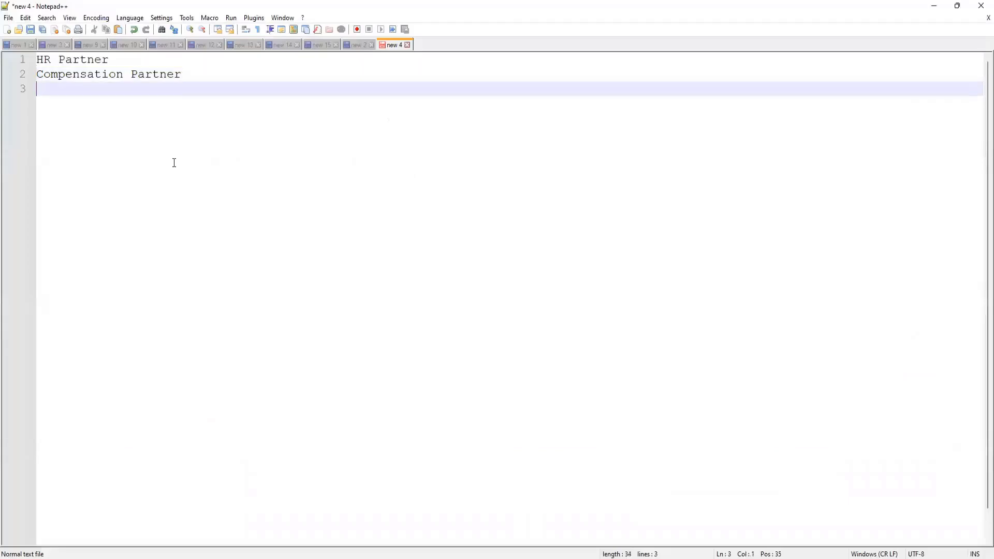
# Step: Add Manager as the third role and close the Compensation Partner group details
pyautogui.write('Mna')
pyautogui.press('BackSpace')
pyautogui.press('BackSpace')
pyautogui.write('anager')
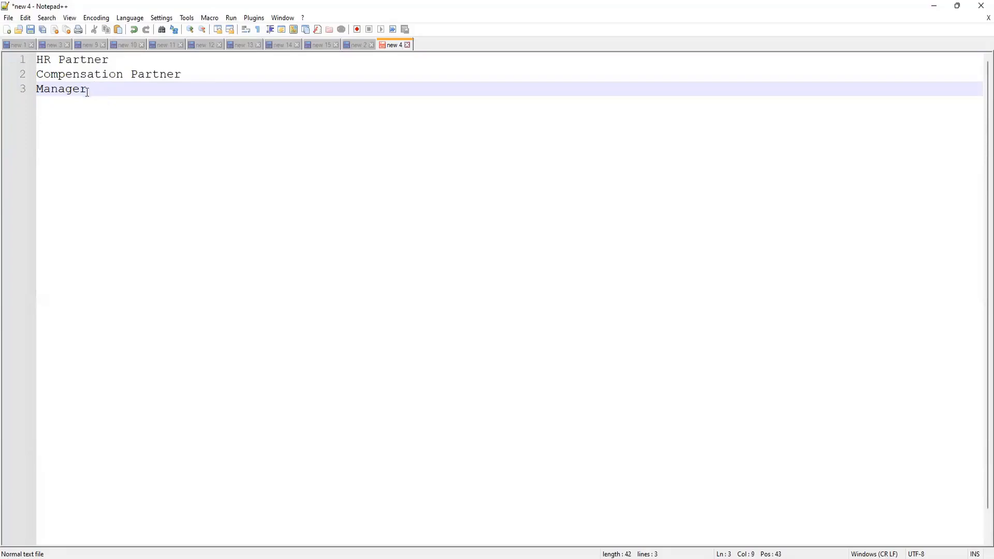
pyautogui.moveTo(87, 89); pyautogui.dragTo(35, 59)
pyautogui.click(164, 131)
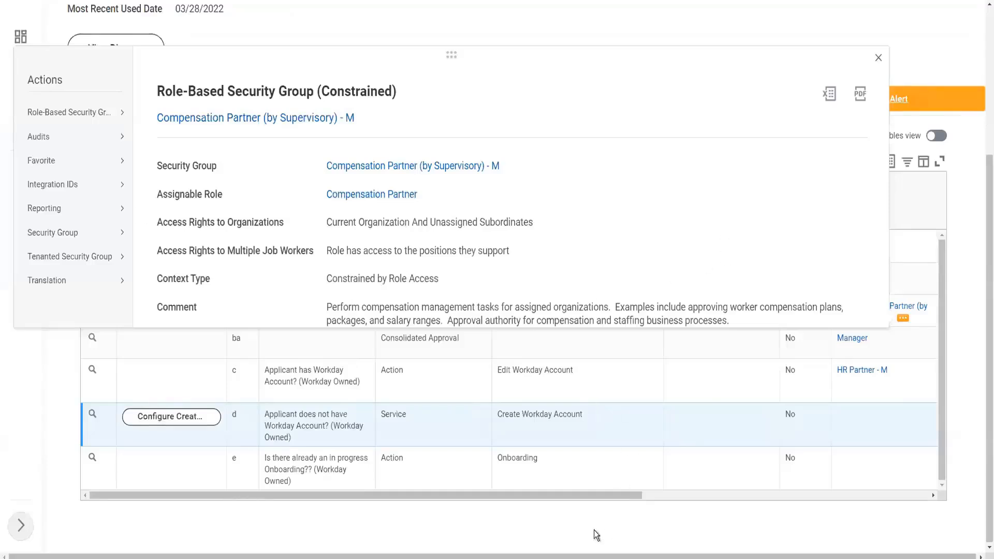
pyautogui.click(536, 521)
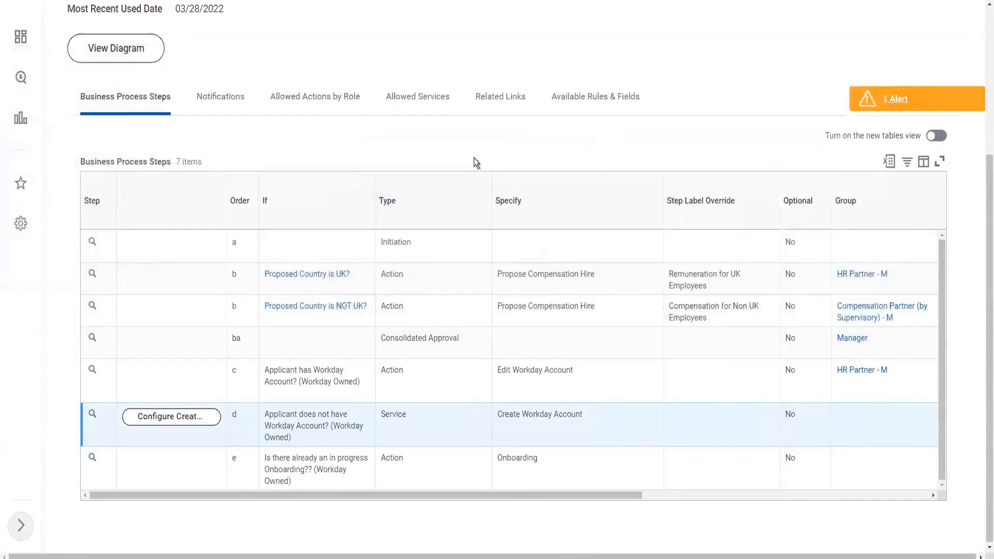
# Step: Choose Roles > Assign Roles from the 1001 WW_XYZ Motors related actions menu
pyautogui.scroll(4, 344, 203)
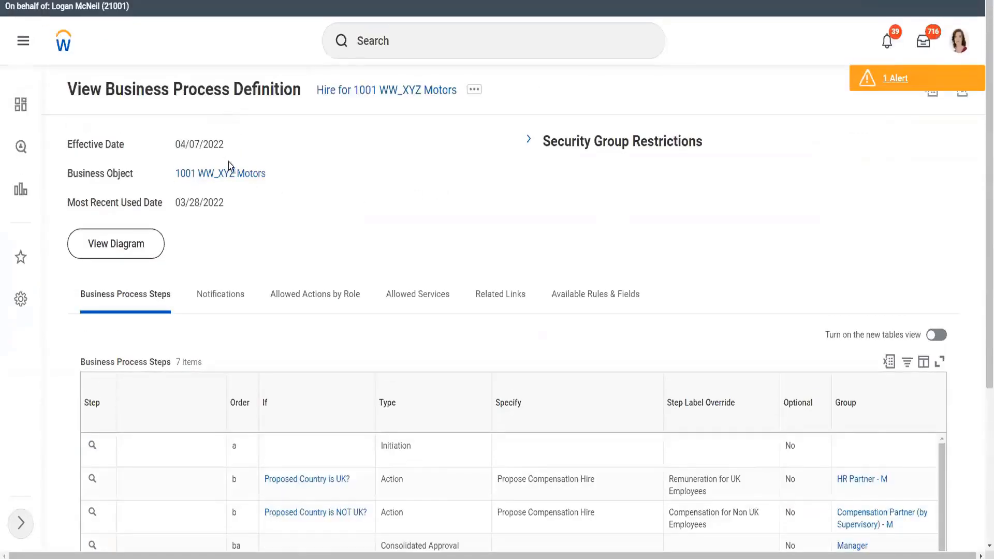
pyautogui.moveTo(274, 177)
pyautogui.click(275, 177)
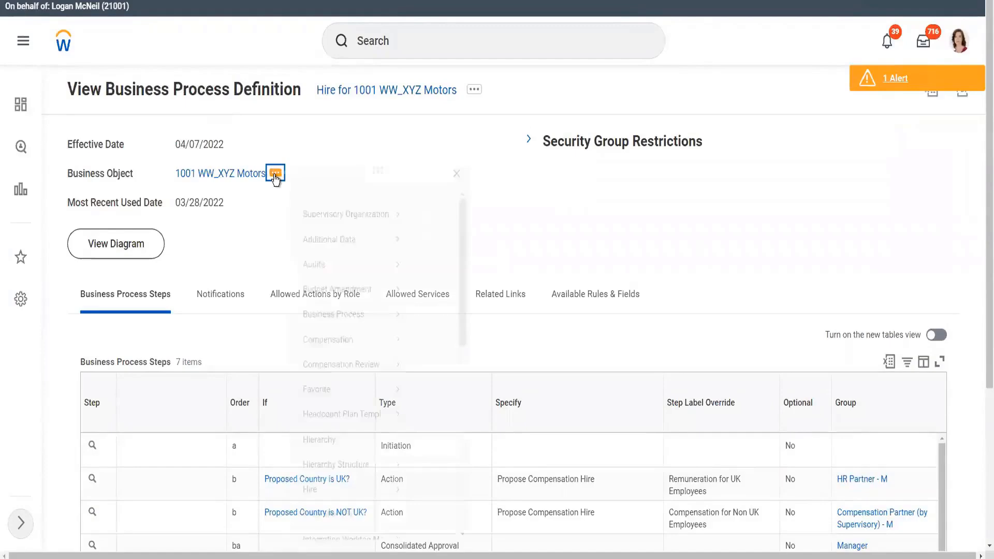
pyautogui.moveTo(346, 231)
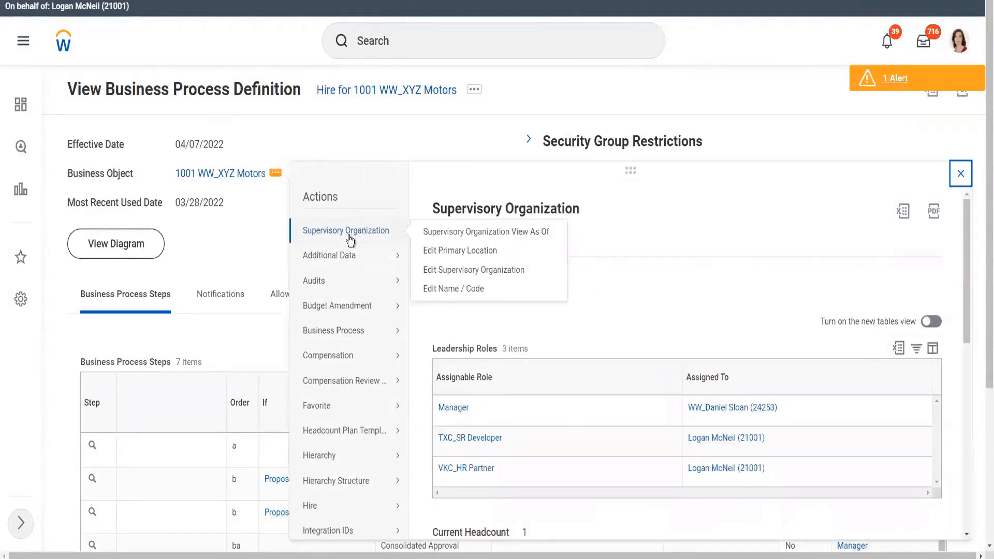
pyautogui.scroll(-3, 352, 456)
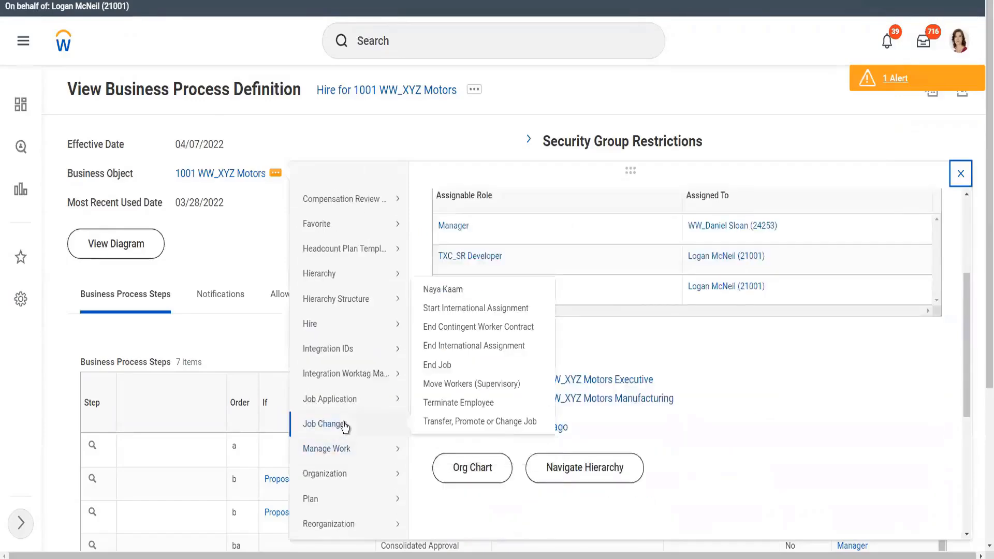
pyautogui.scroll(-3, 345, 426)
pyautogui.moveTo(349, 479)
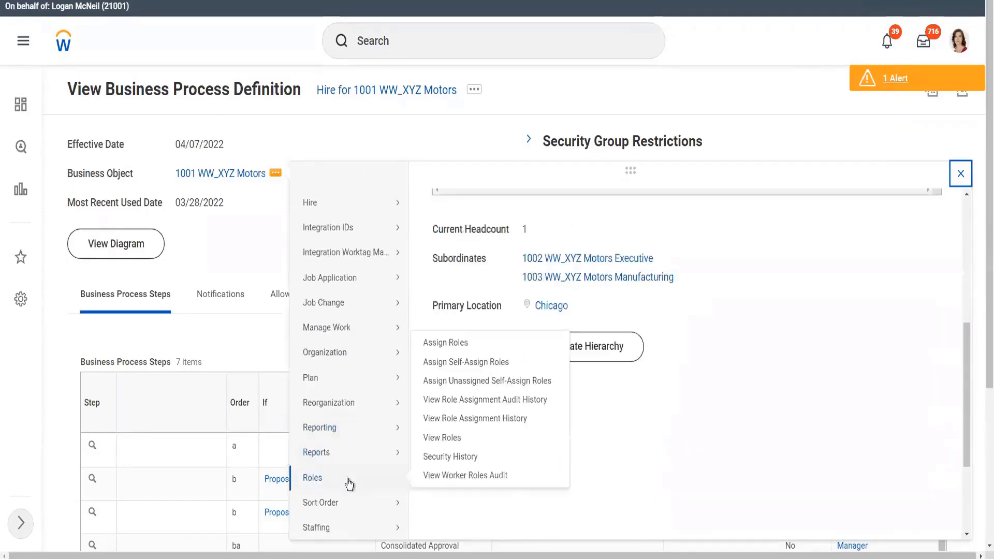
pyautogui.click(456, 344)
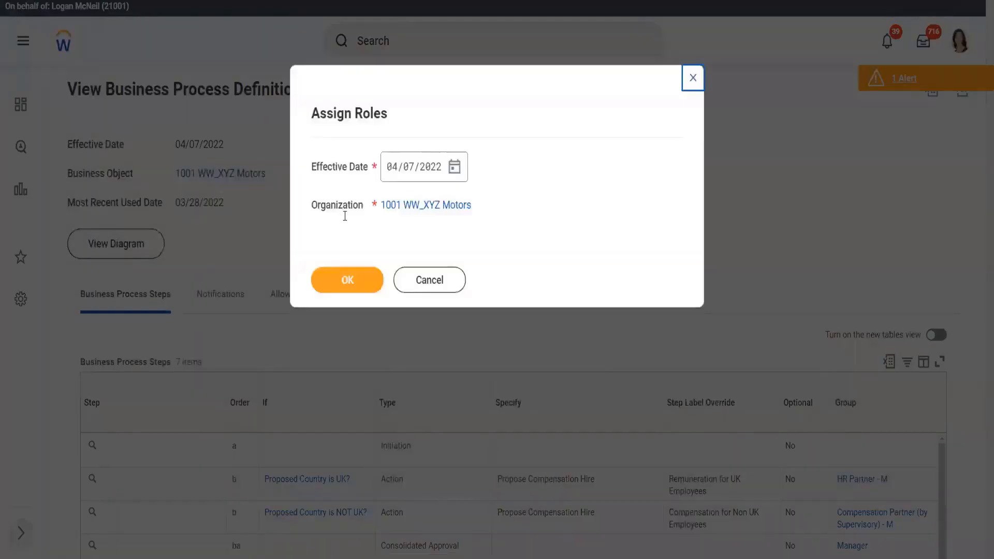
# Step: Confirm the organization and add a new role row set to Compensation Partner
pyautogui.click(342, 289)
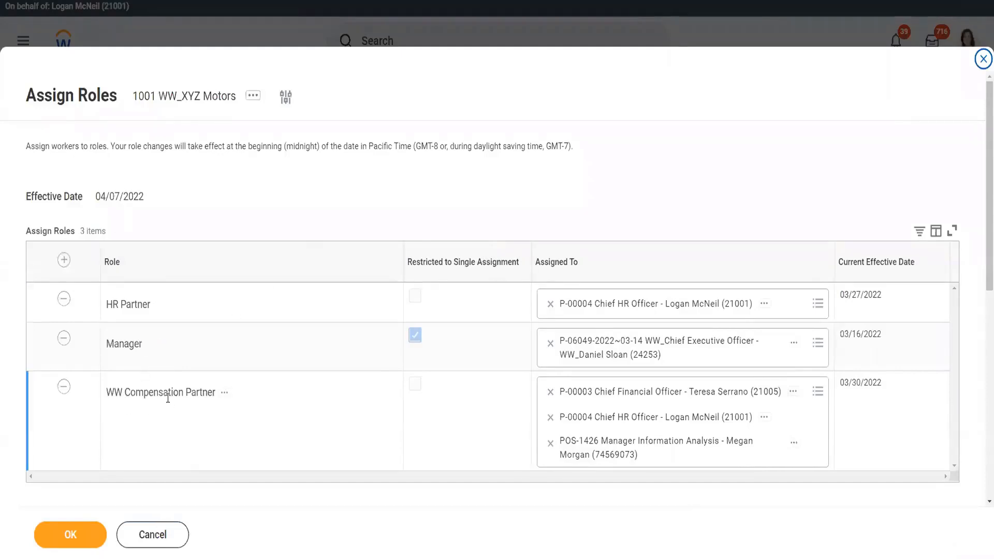
pyautogui.click(64, 261)
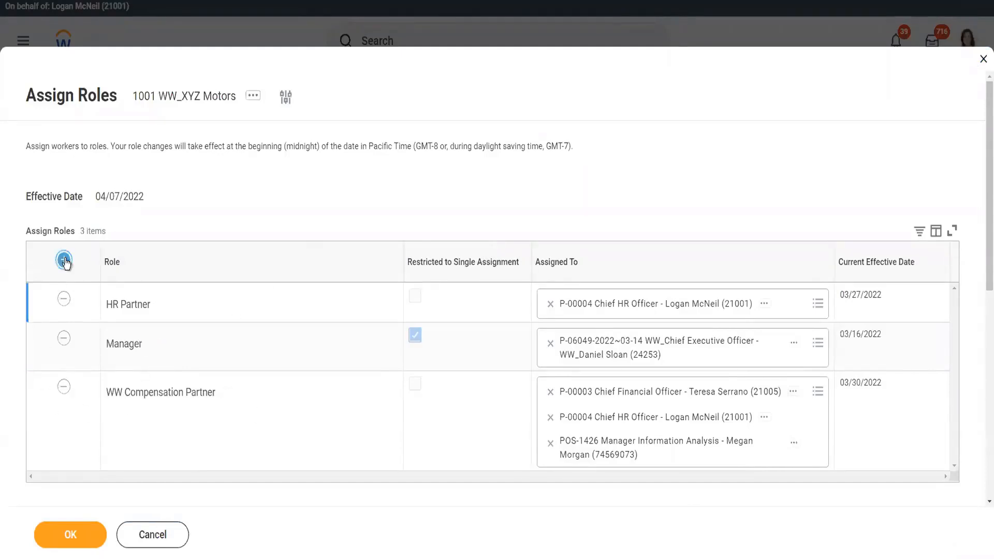
pyautogui.click(140, 310)
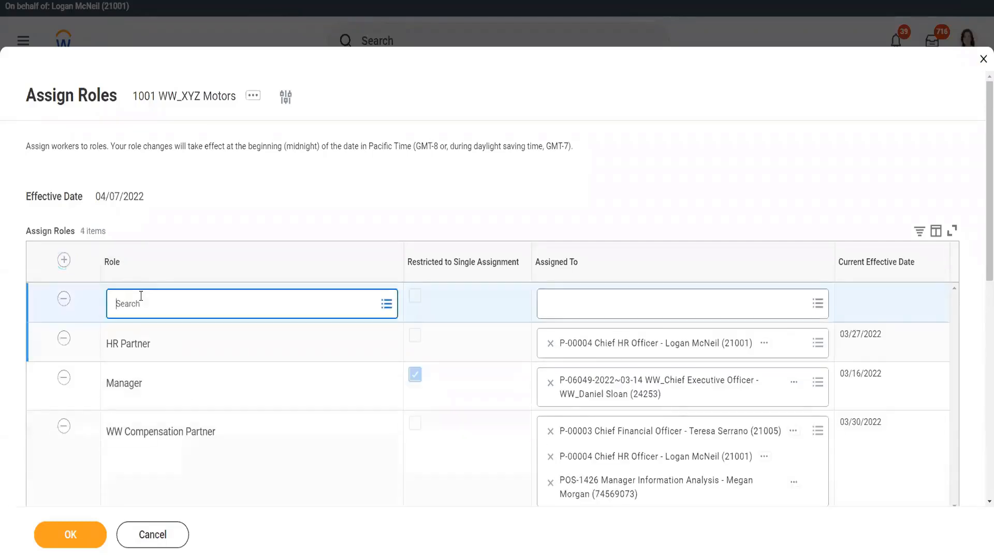
pyautogui.write('c')
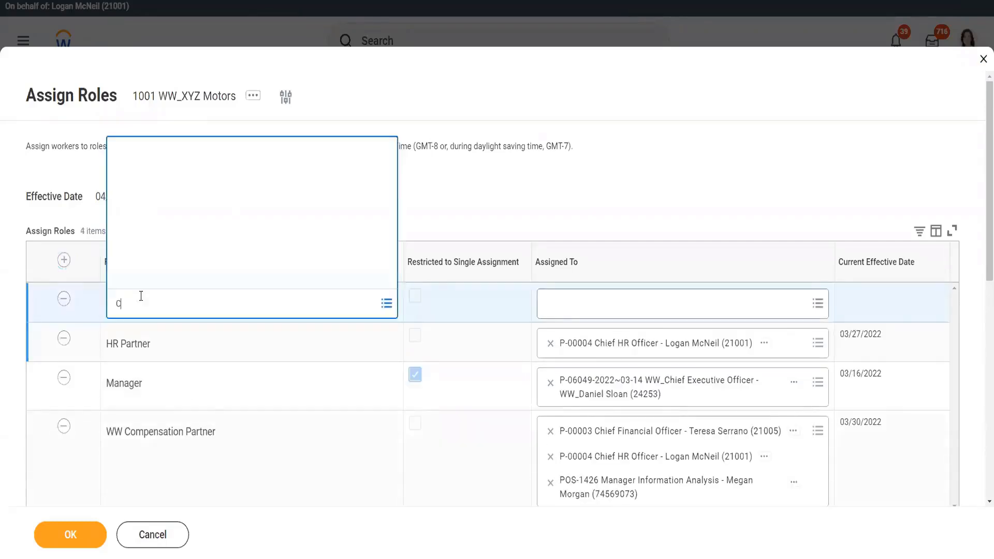
pyautogui.write('ompensation Partner')
pyautogui.press('Return')
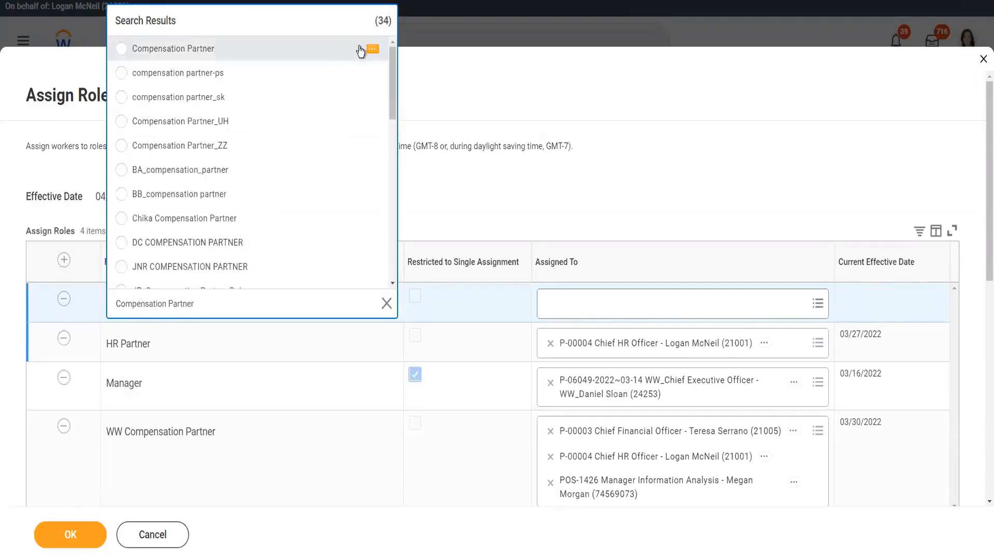
pyautogui.click(372, 50)
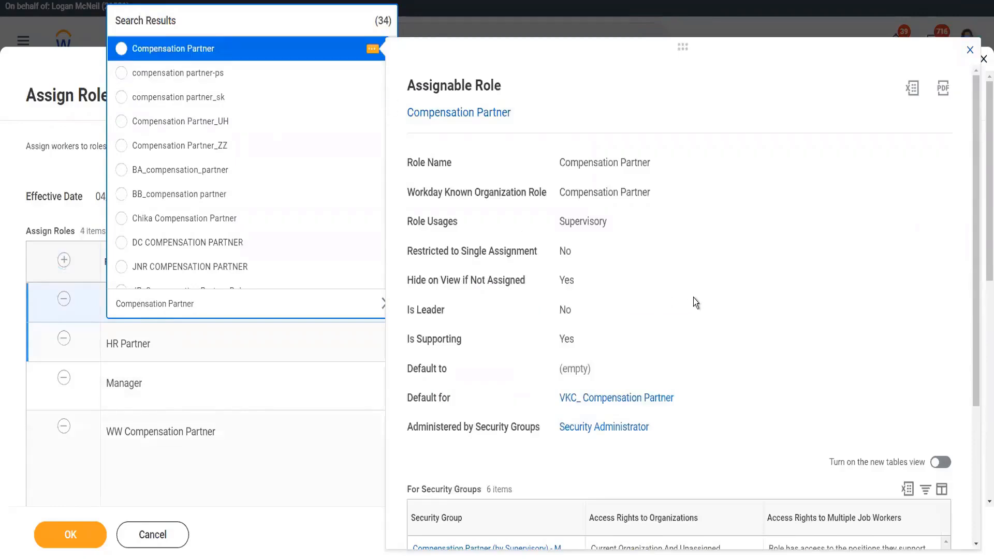
pyautogui.scroll(-2, 694, 297)
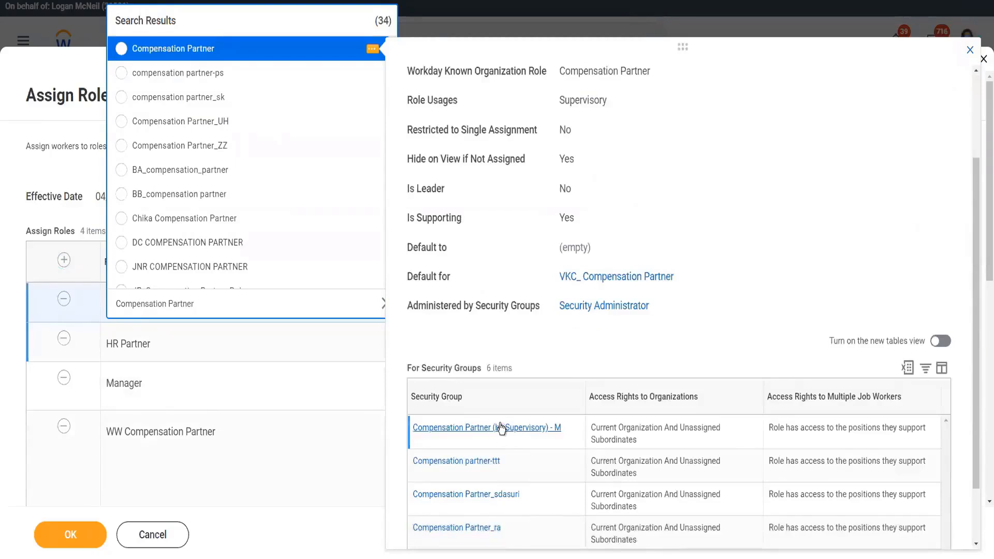
pyautogui.click(119, 50)
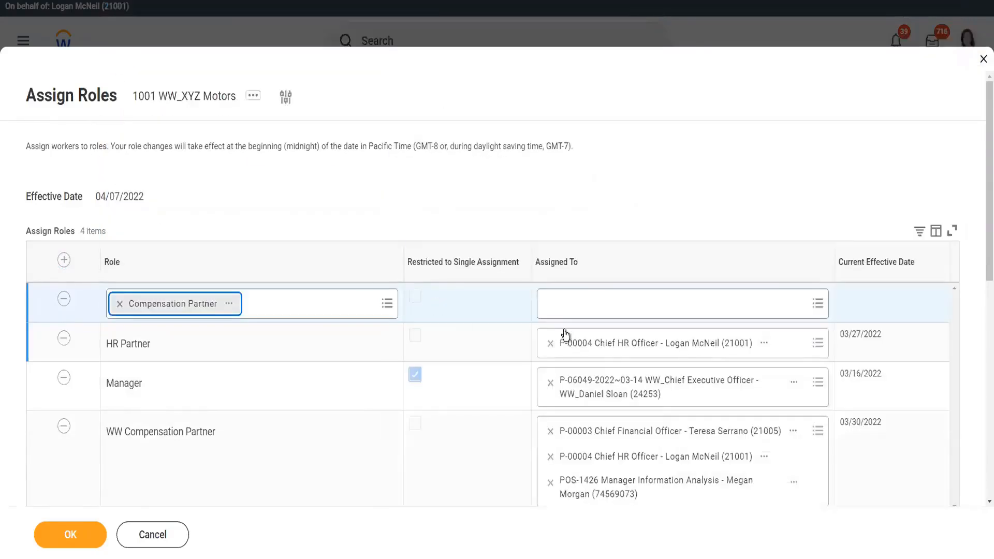
# Step: Assign the Compensation Partner role to the Chief HR Officer position
pyautogui.click(589, 308)
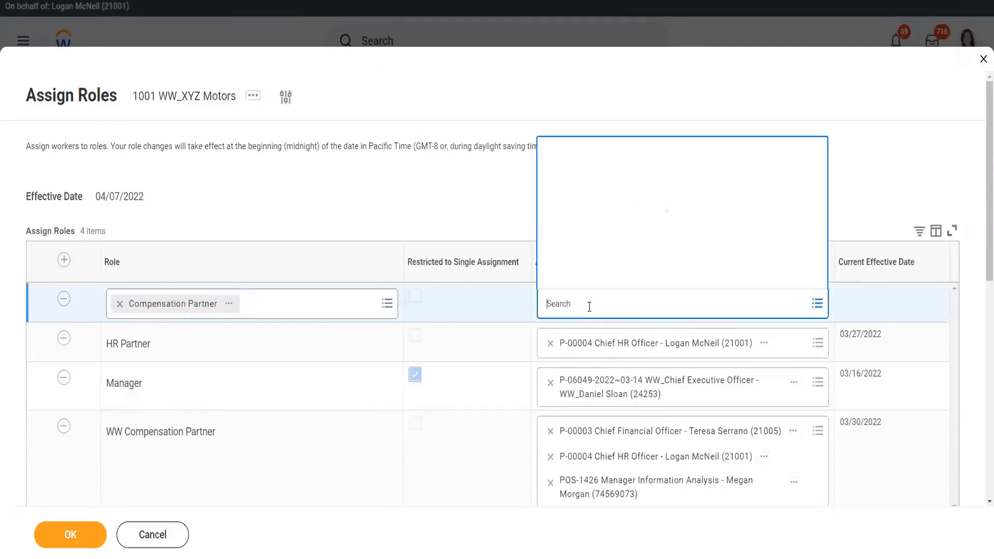
pyautogui.click(547, 258)
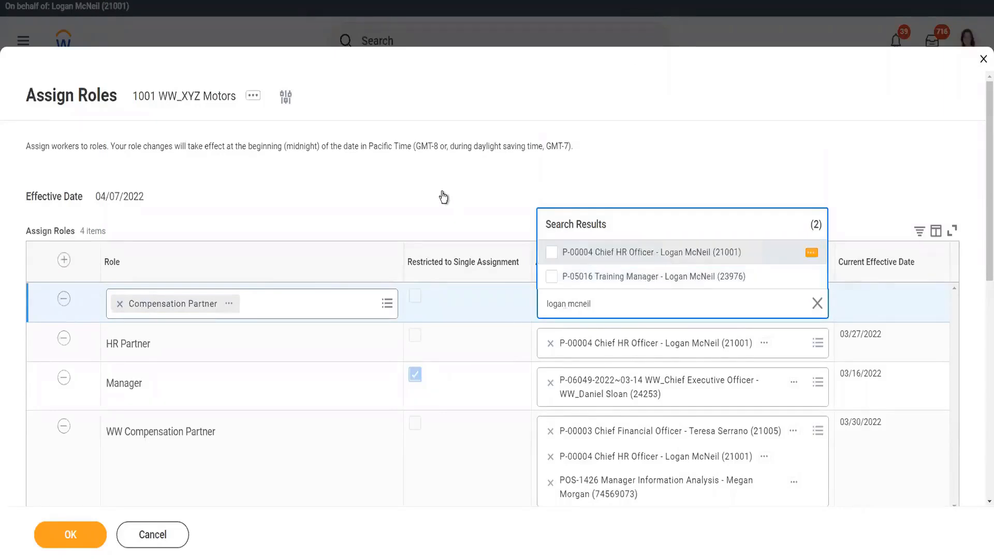
pyautogui.click(473, 194)
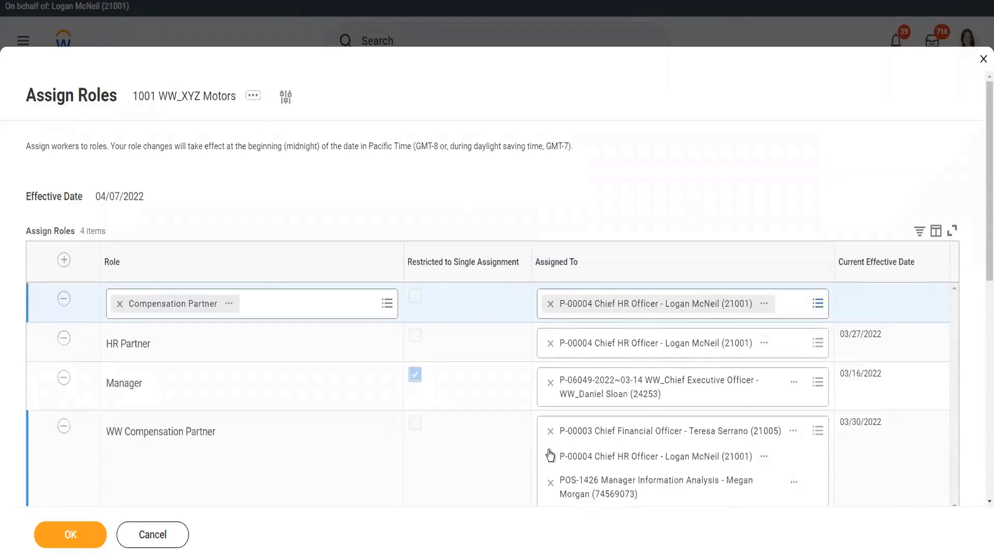
# Step: Add the Chief Financial Officer position to the HR Partner role
pyautogui.click(790, 349)
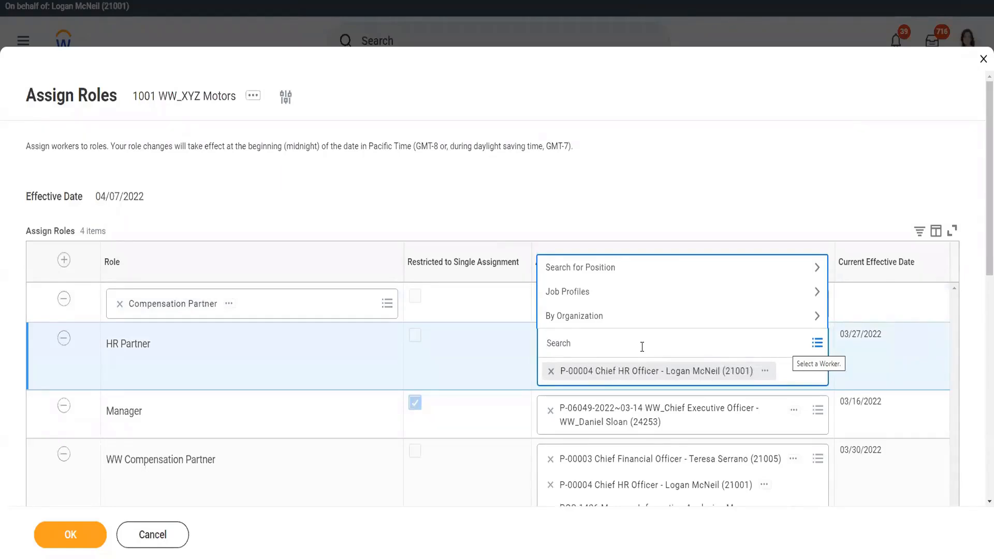
pyautogui.write('teresa')
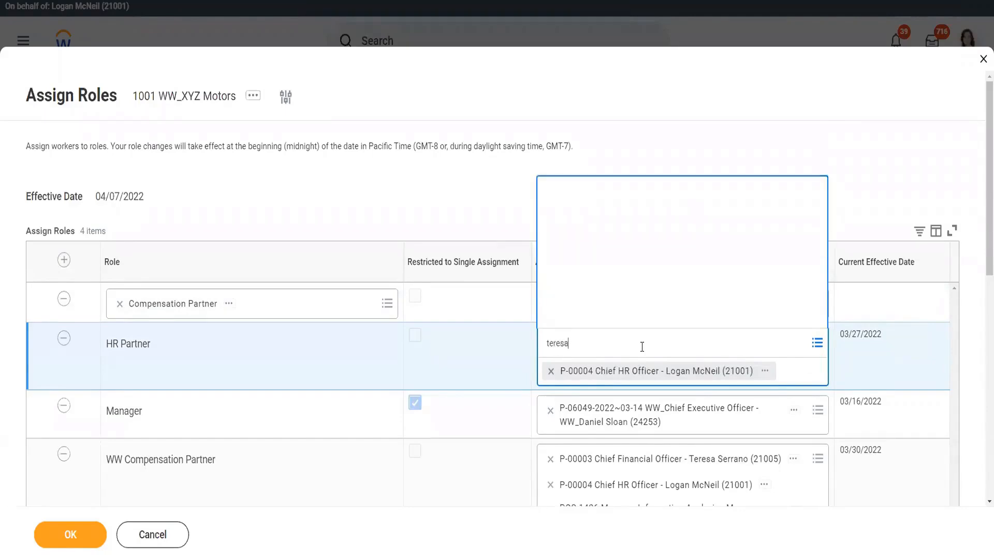
pyautogui.press('Return')
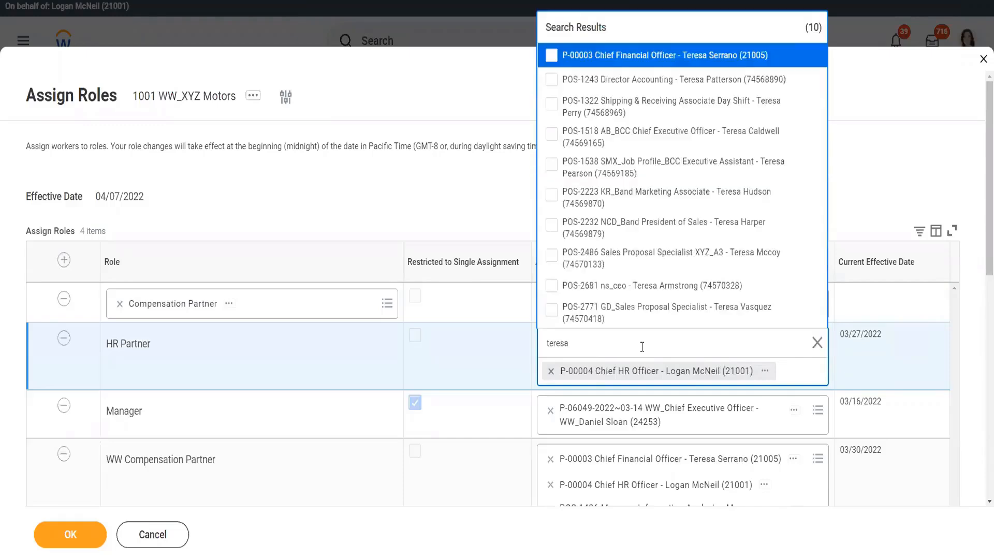
pyautogui.click(660, 56)
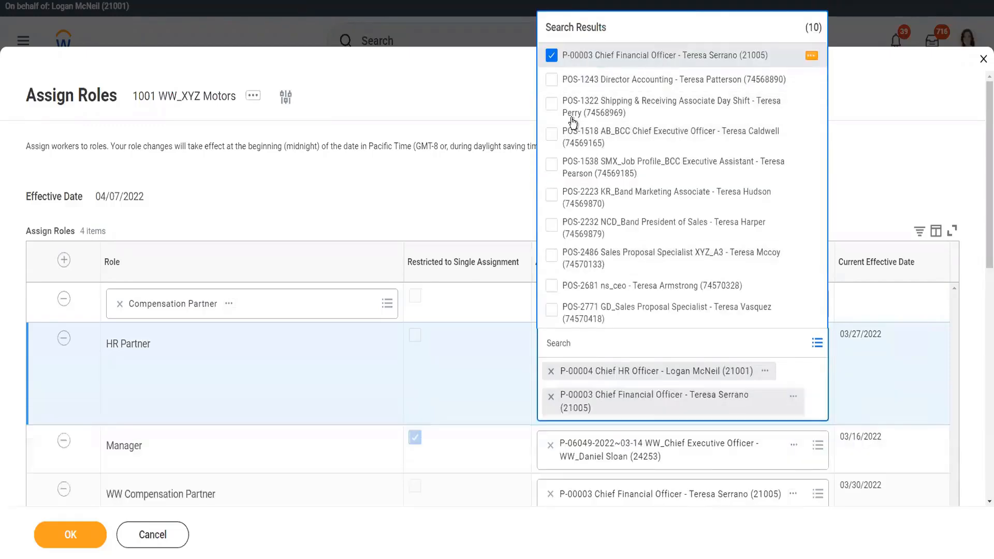
pyautogui.click(441, 197)
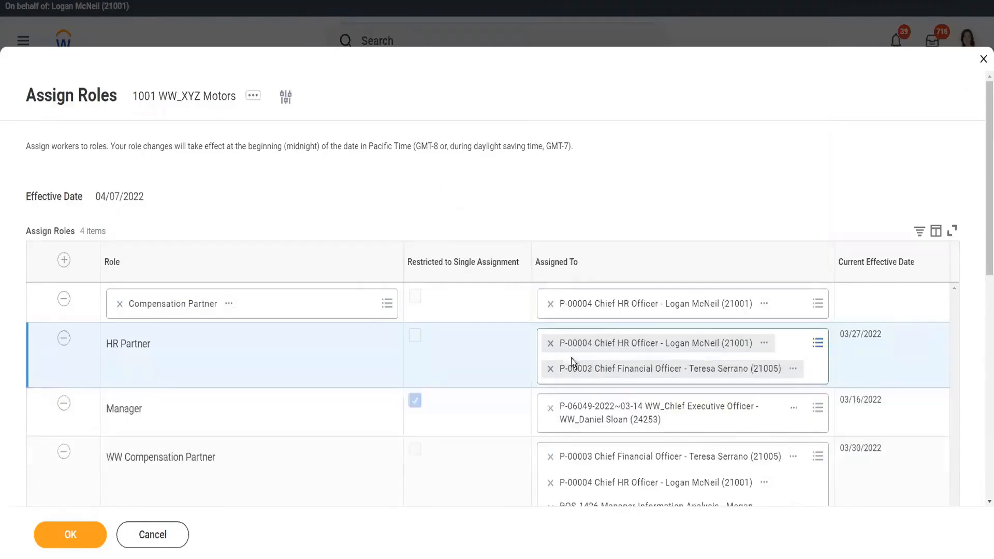
pyautogui.click(645, 420)
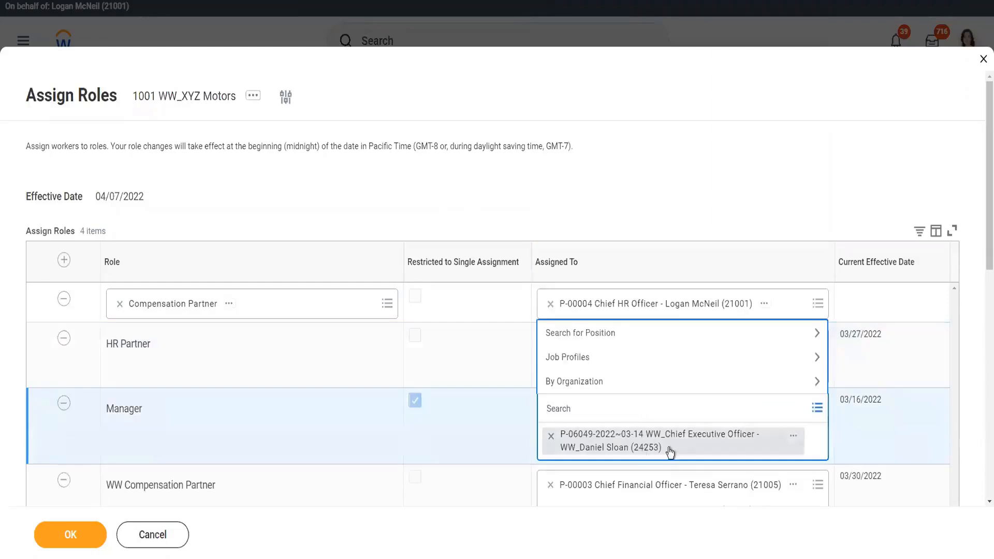
pyautogui.click(794, 438)
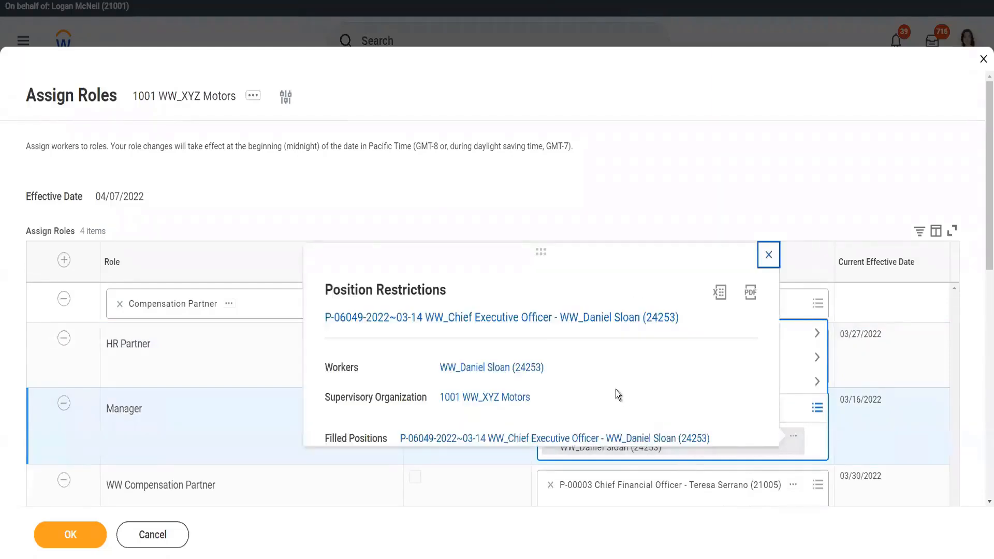
pyautogui.click(768, 256)
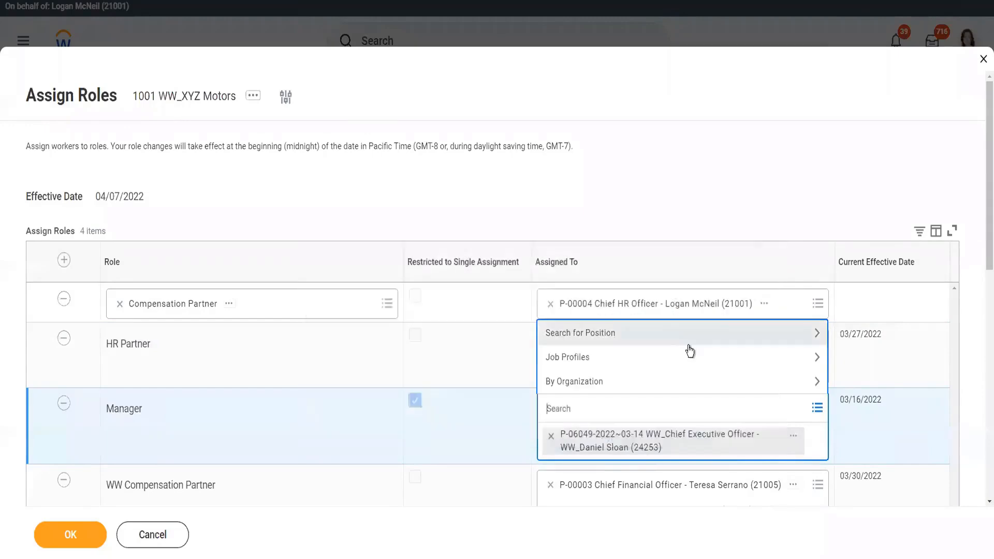
pyautogui.click(579, 196)
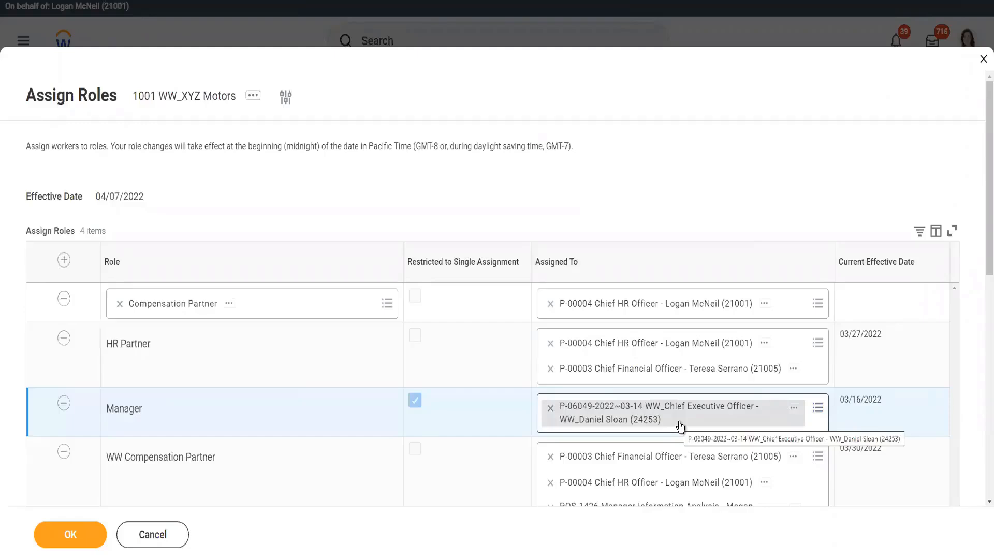
# Step: Replace the Manager with the HR Admin Cr Job Profile position and submit the role assignments
pyautogui.click(550, 409)
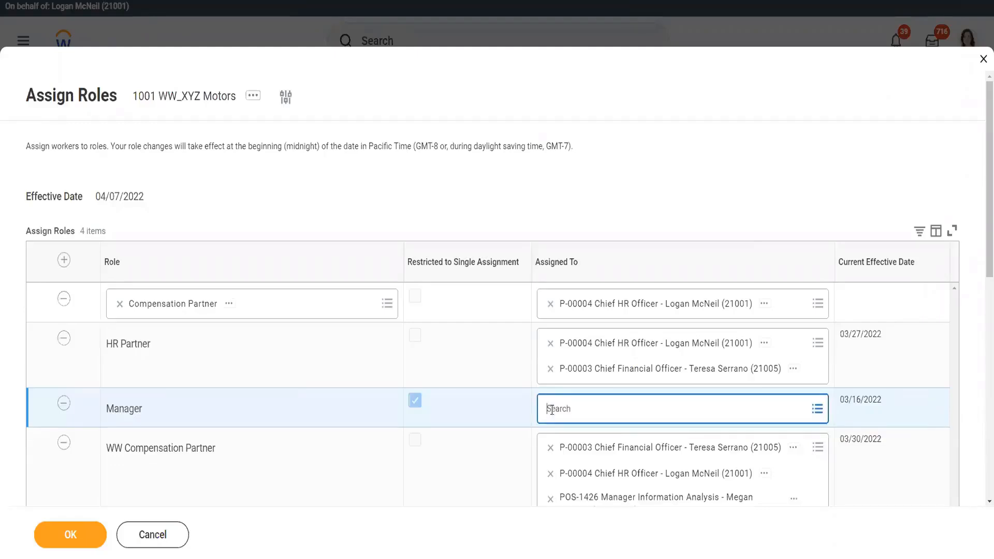
pyautogui.click(580, 409)
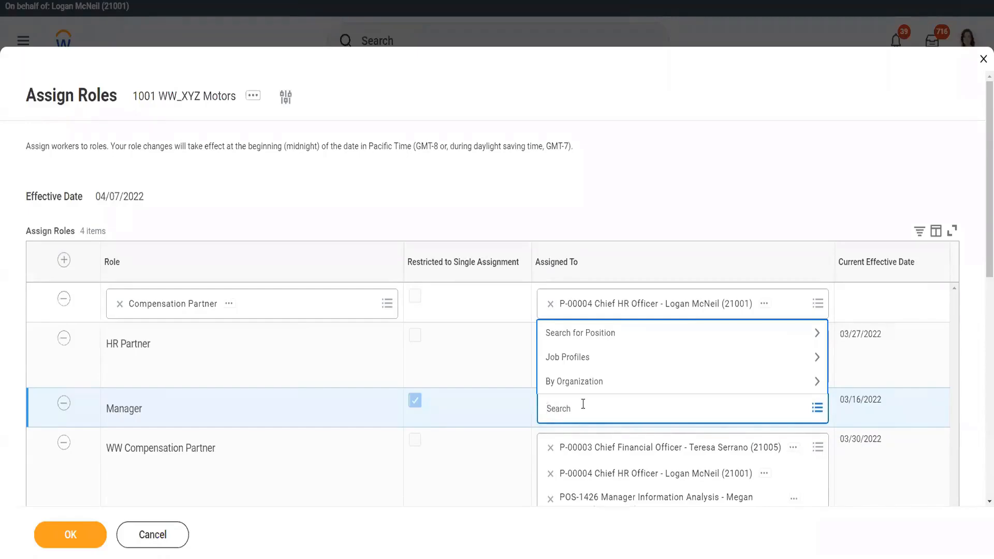
pyautogui.press('Return')
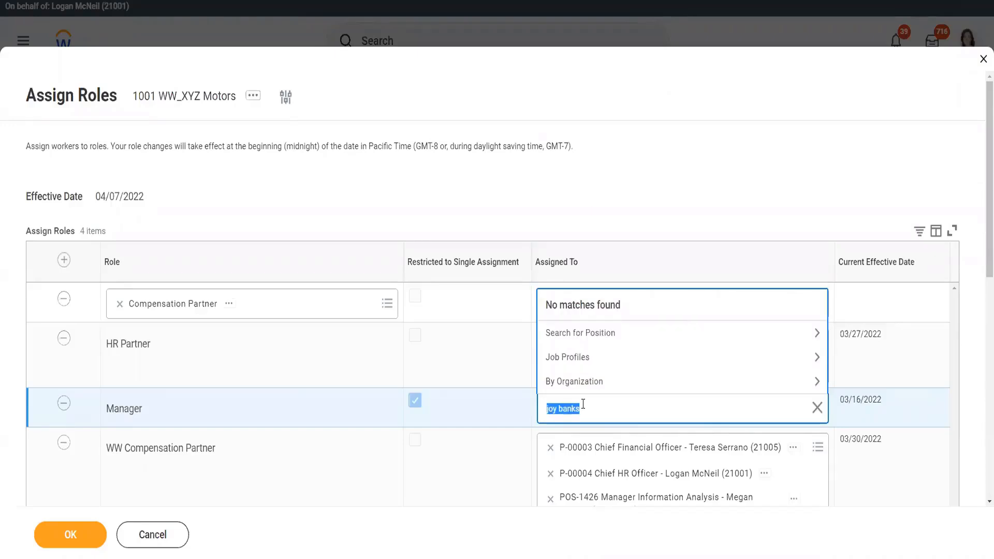
pyautogui.press('Return')
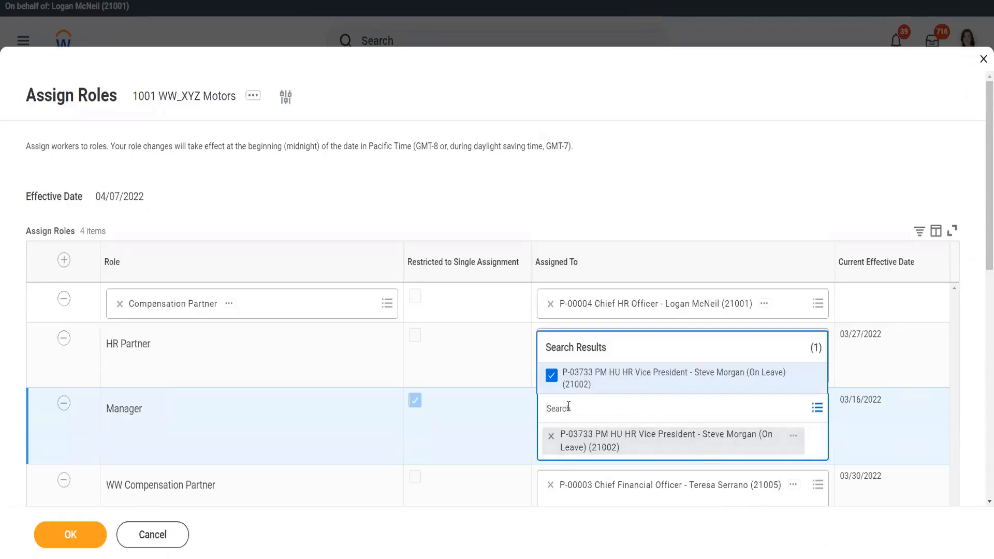
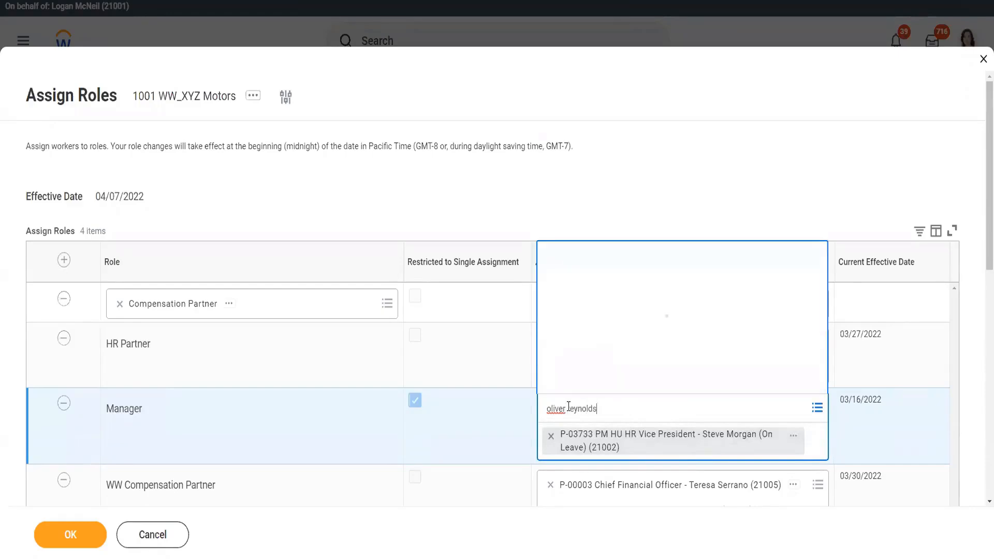
pyautogui.click(614, 393)
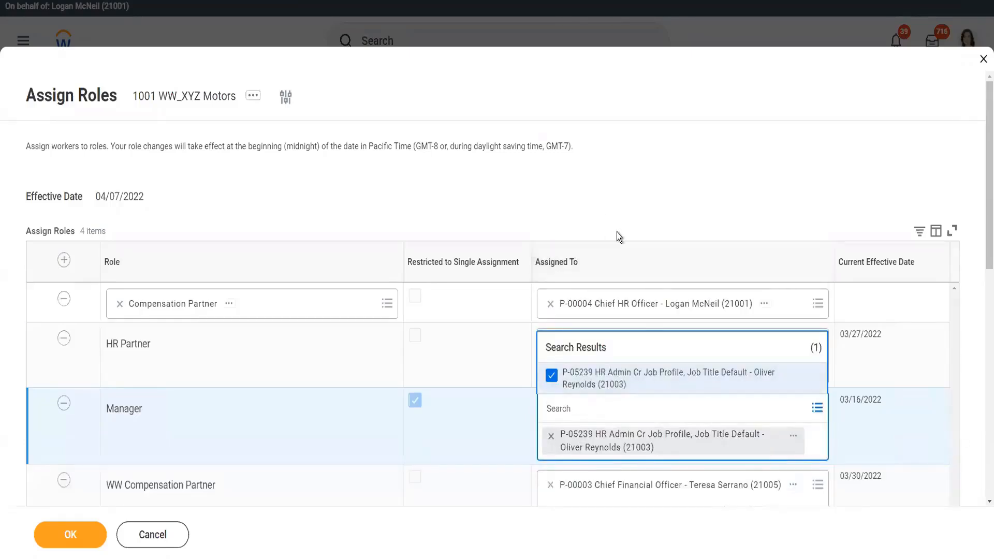
pyautogui.click(628, 213)
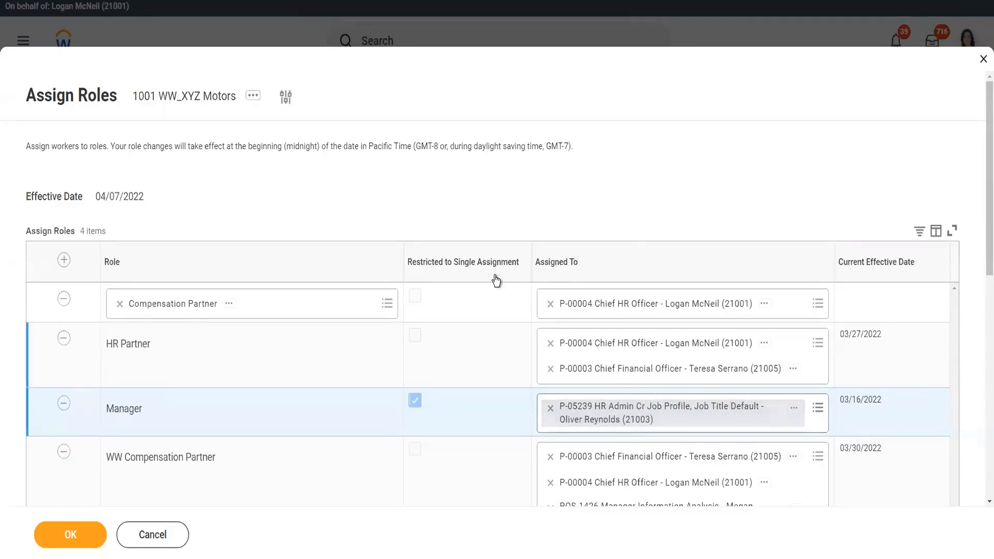
pyautogui.scroll(-1, 384, 300)
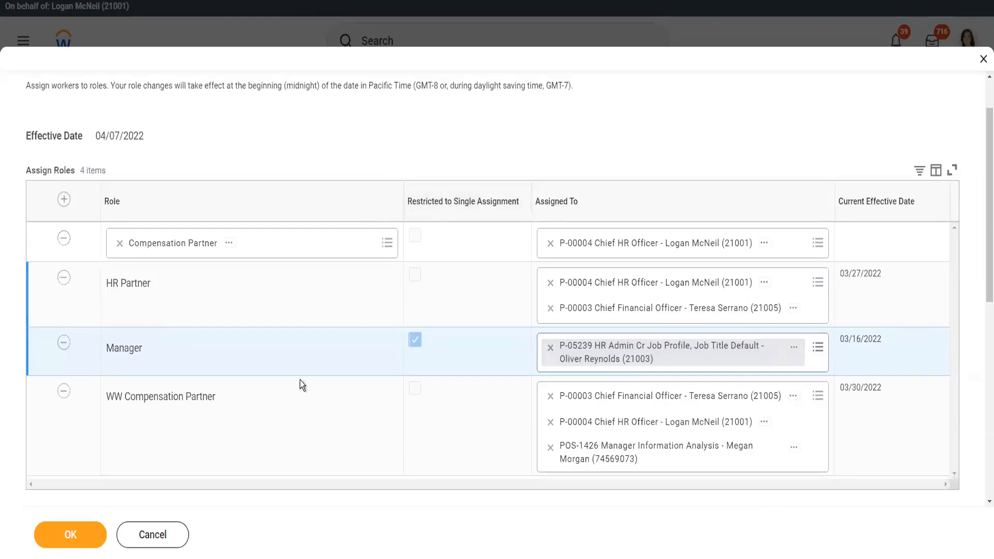
pyautogui.click(72, 535)
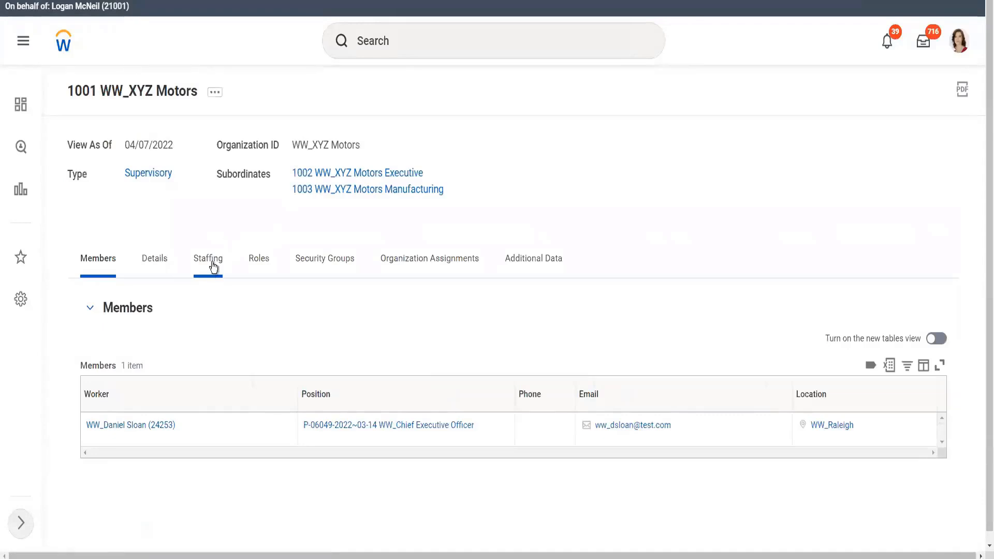
# Step: Check the Position Management staffing model and members on the Staffing tab, then open the organization's actions
pyautogui.click(211, 262)
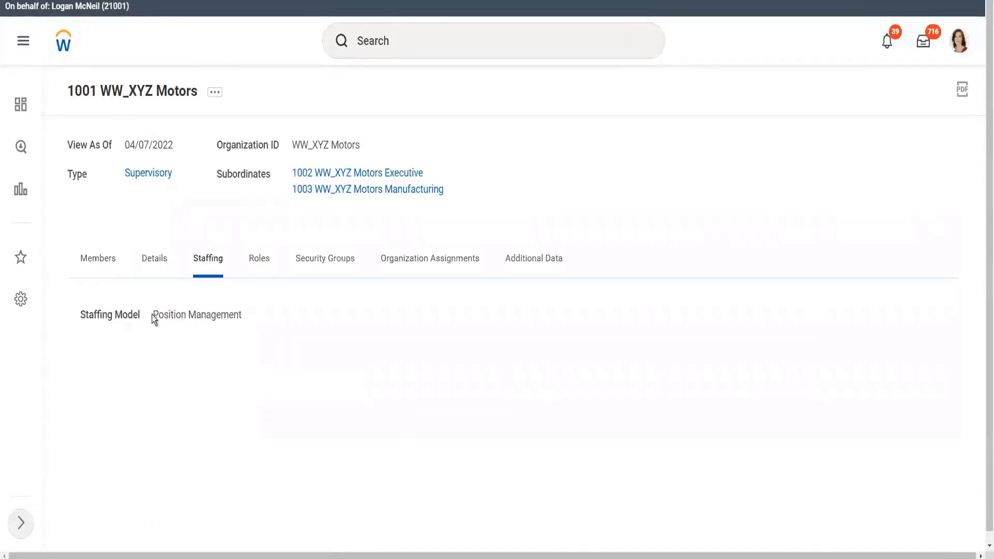
pyautogui.moveTo(151, 315); pyautogui.dragTo(311, 319)
pyautogui.click(309, 319)
pyautogui.click(97, 264)
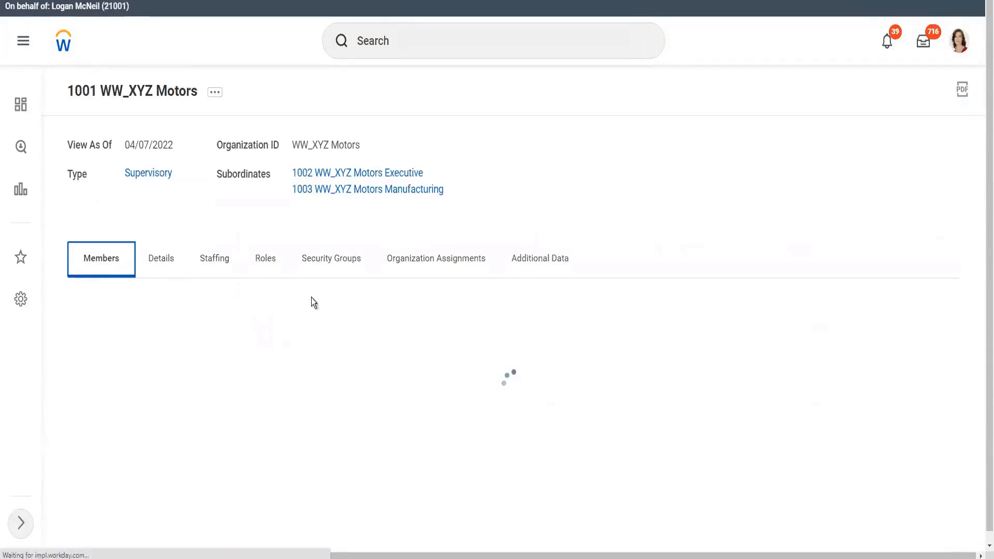
pyautogui.click(215, 262)
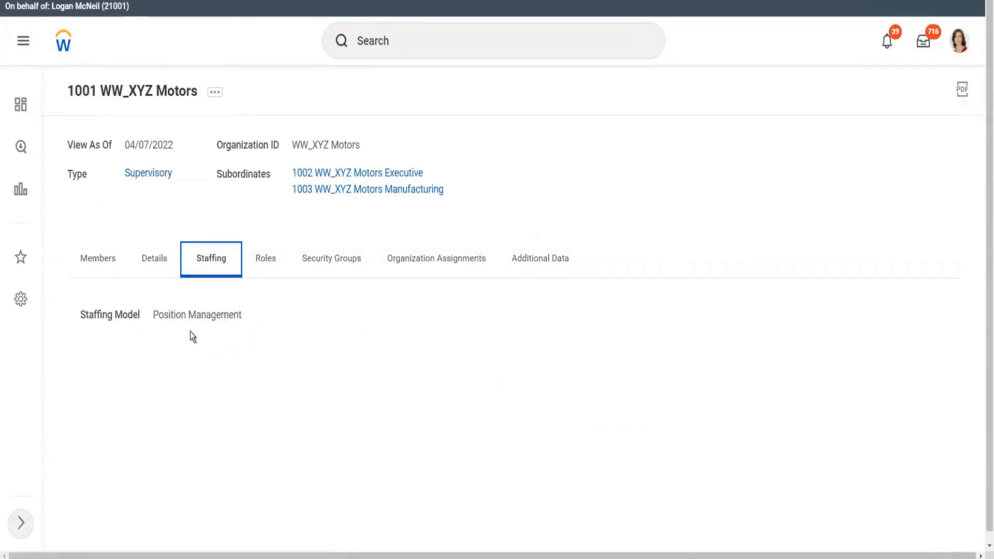
pyautogui.click(215, 94)
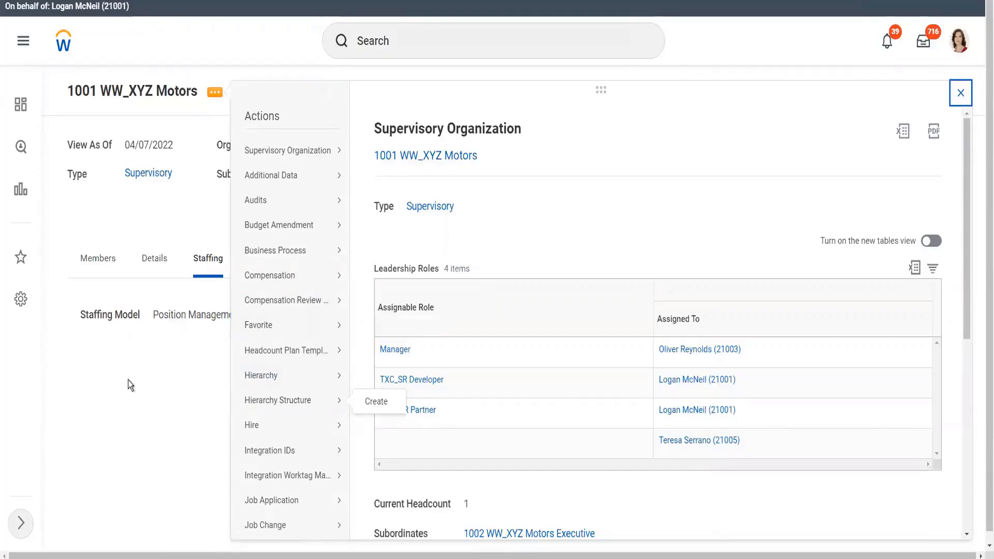
# Step: Choose Staffing > Create Position from the 1001 WW_XYZ Motors related actions menu
pyautogui.click(147, 394)
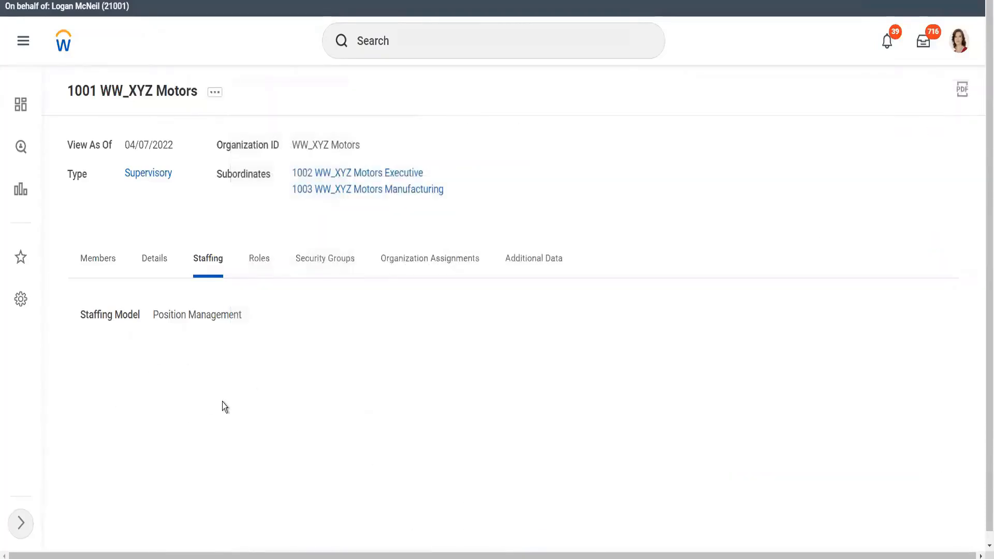
pyautogui.click(216, 93)
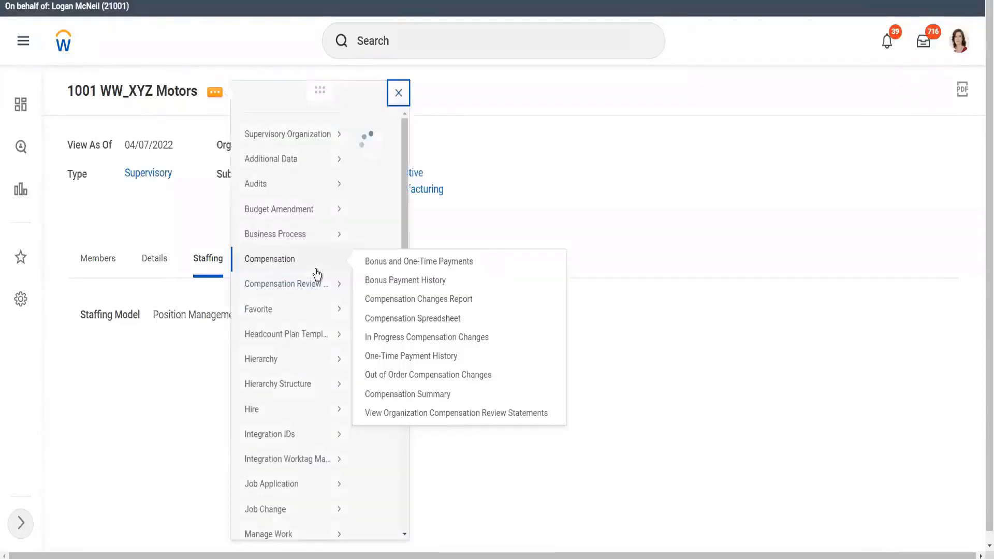
pyautogui.scroll(-3, 310, 337)
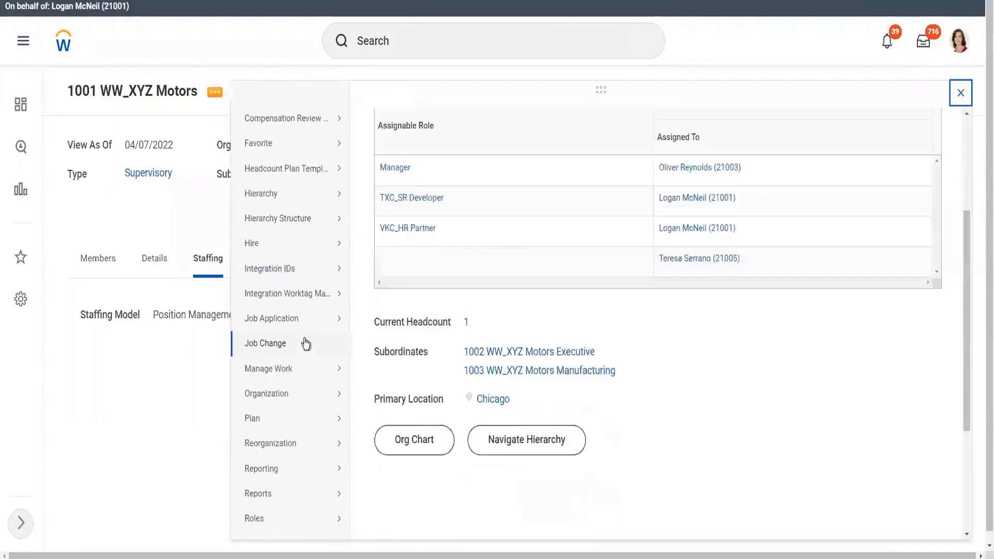
pyautogui.scroll(-2, 306, 345)
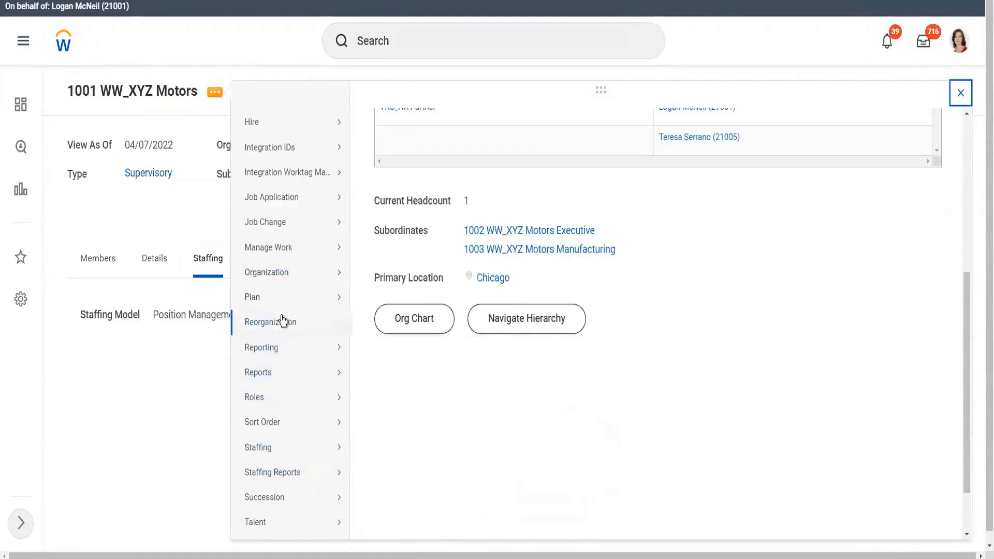
pyautogui.moveTo(280, 361)
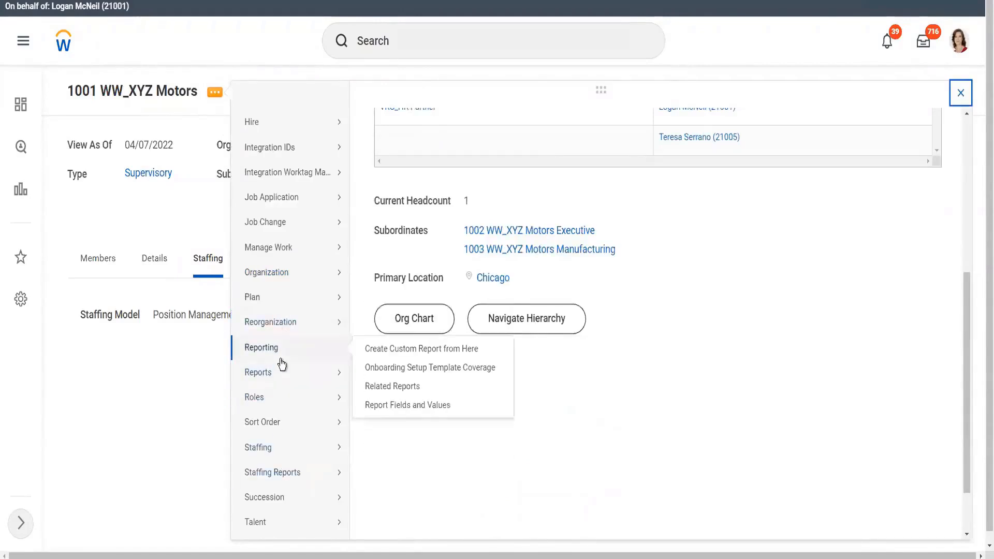
pyautogui.moveTo(270, 457)
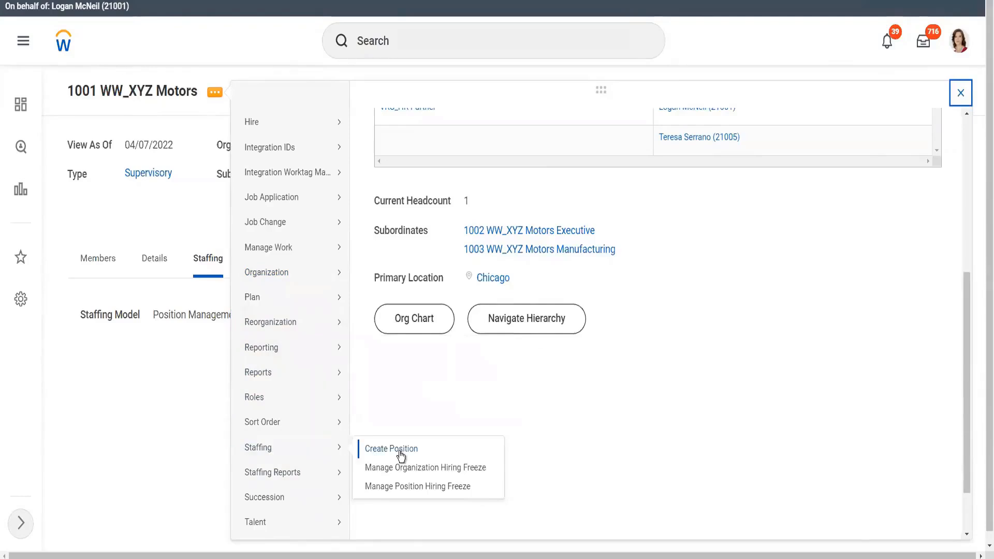
pyautogui.click(391, 449)
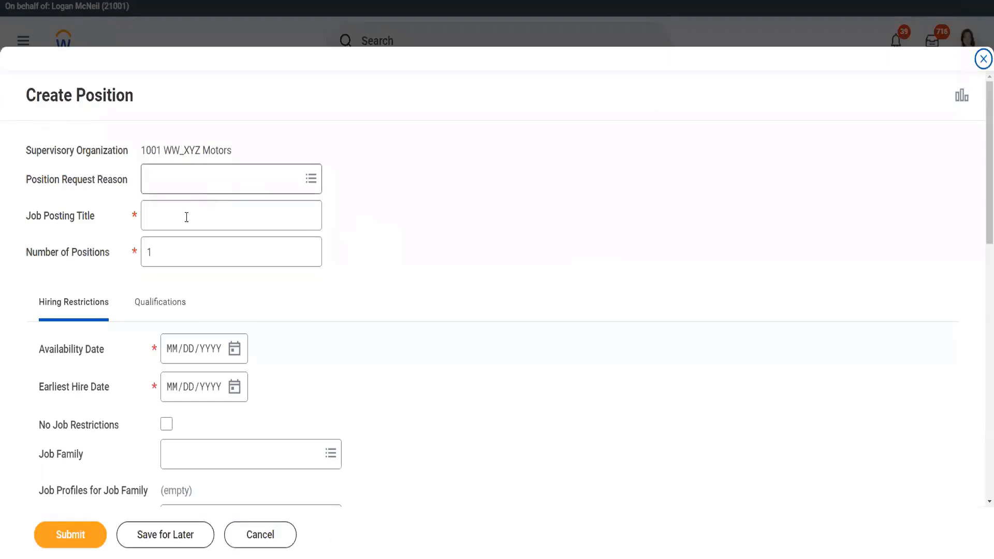
# Step: Enter title WW_Manufacturing Specialist, 2 positions, and availability and earliest hire dates 04/07/2022
pyautogui.click(188, 214)
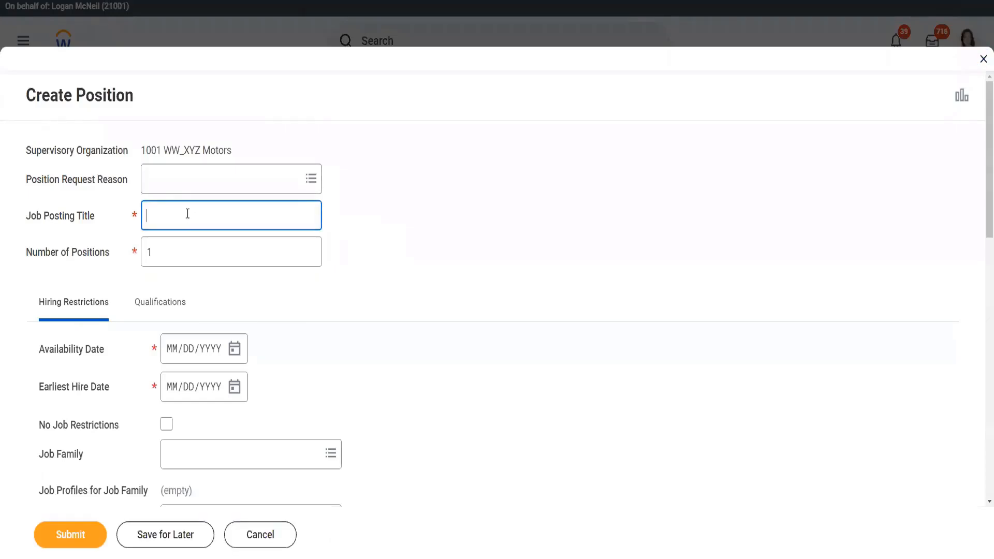
pyautogui.write('WW_Manufacturing Specialist')
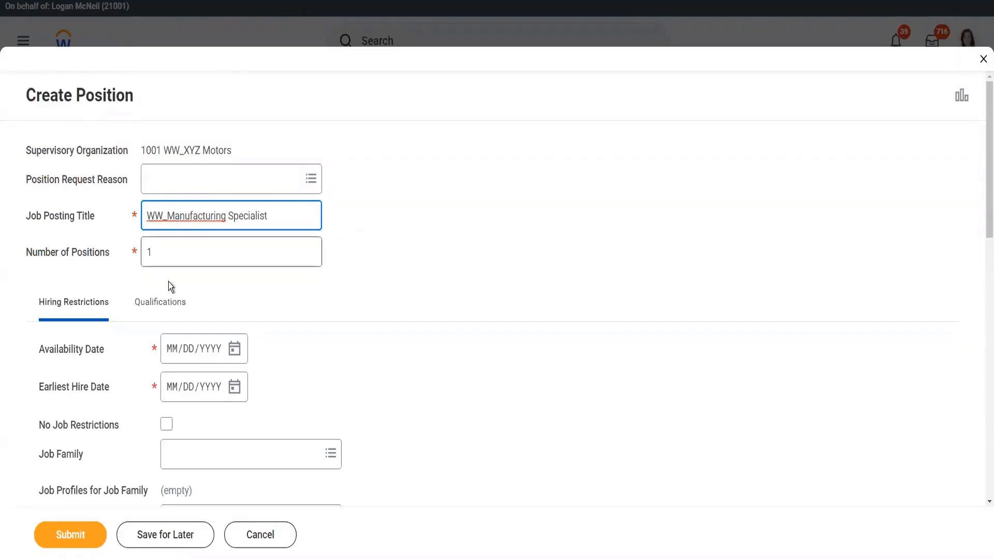
pyautogui.click(181, 249)
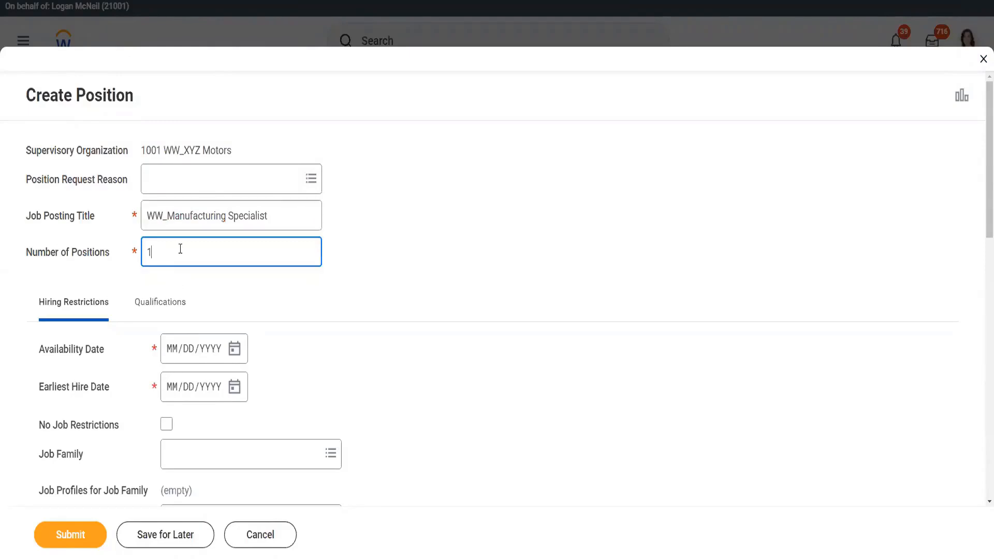
pyautogui.click(234, 349)
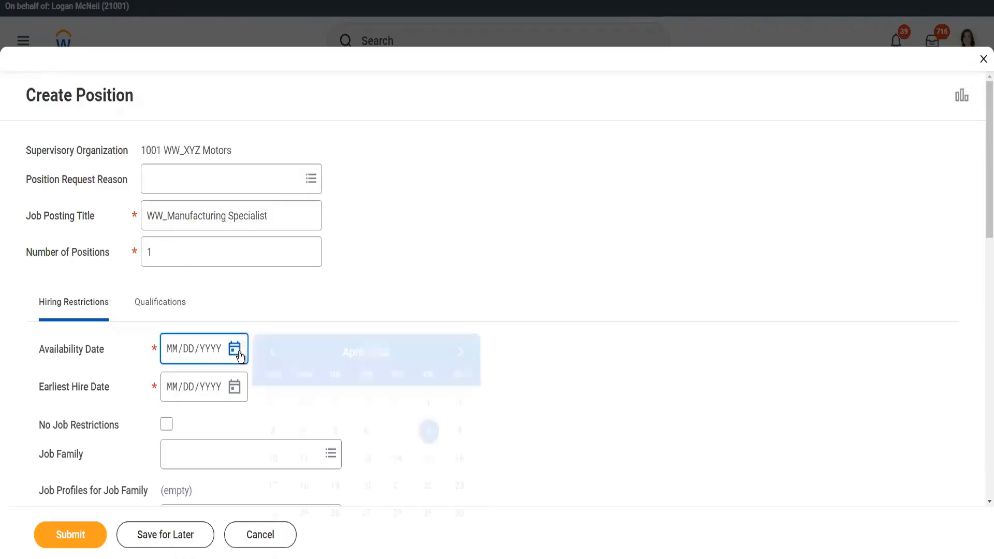
pyautogui.click(166, 247)
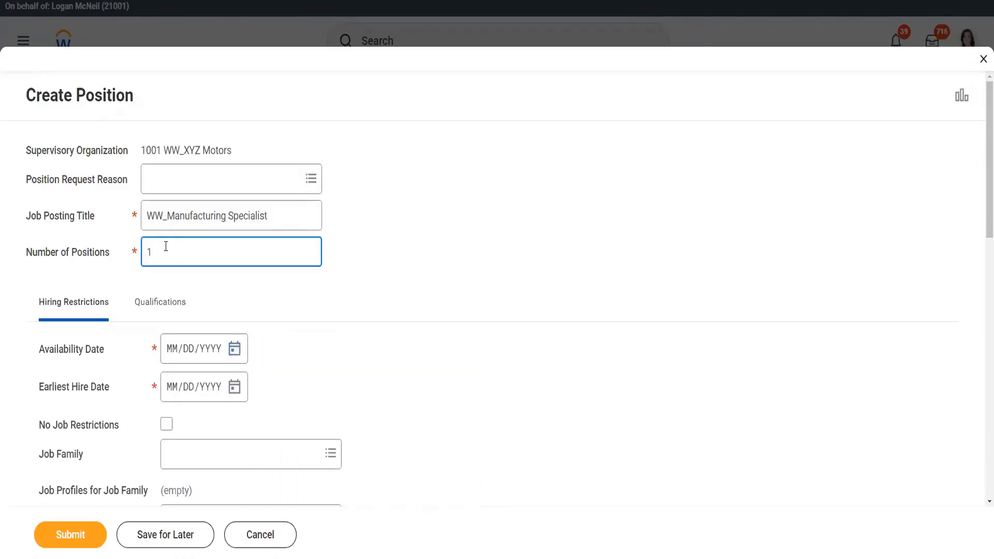
pyautogui.press('BackSpace')
pyautogui.write('2')
pyautogui.click(234, 350)
pyautogui.click(396, 431)
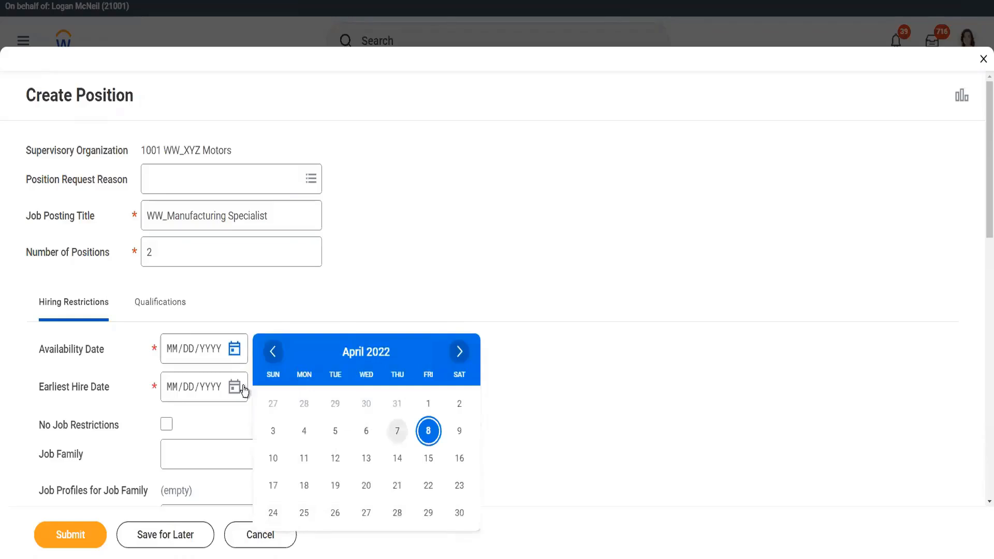
pyautogui.click(236, 388)
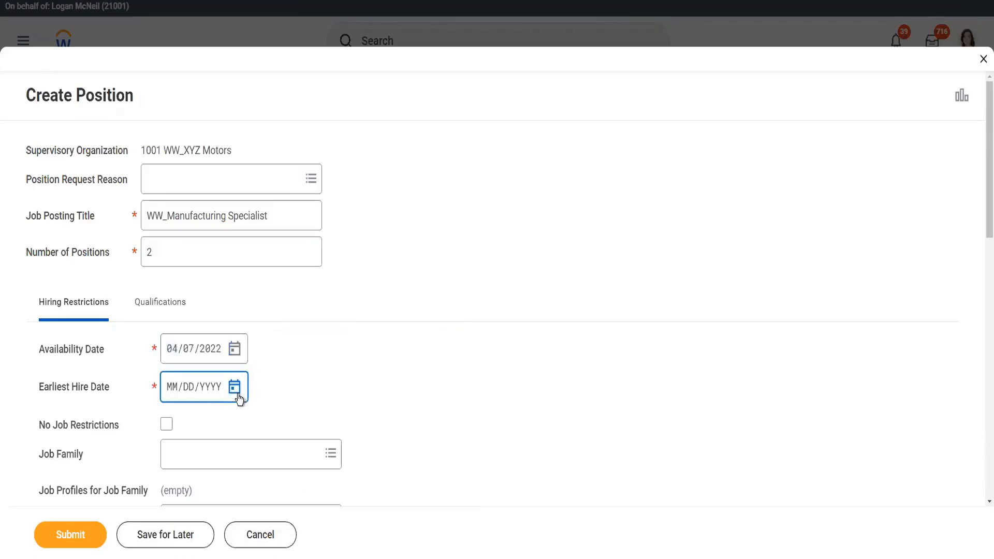
pyautogui.click(398, 300)
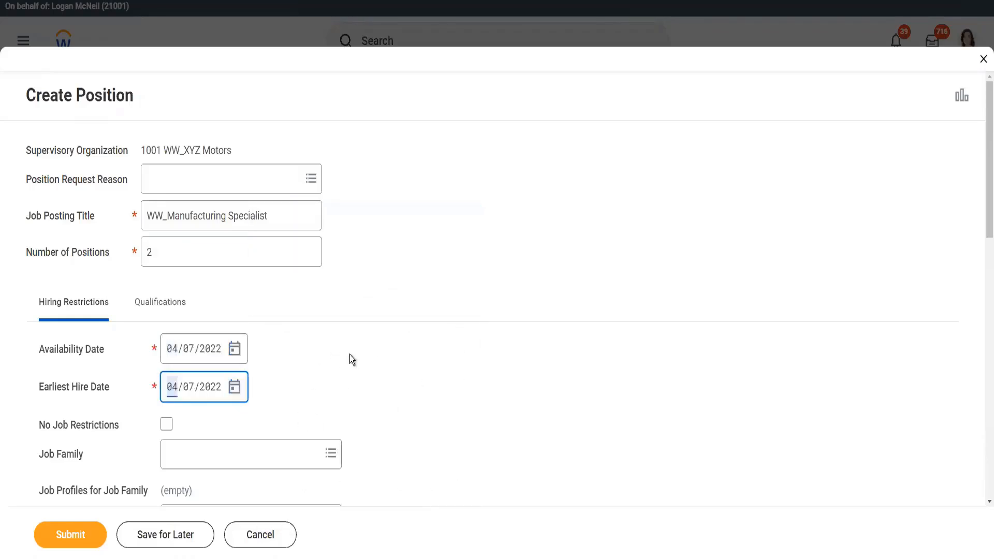
# Step: Set the job profile to WW_EVP Sales
pyautogui.scroll(-5, 350, 355)
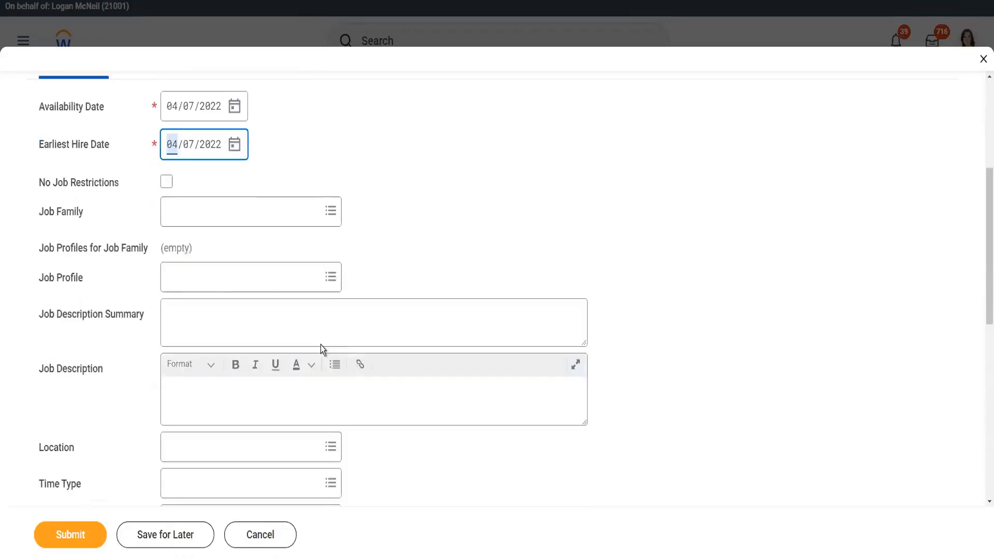
pyautogui.click(208, 282)
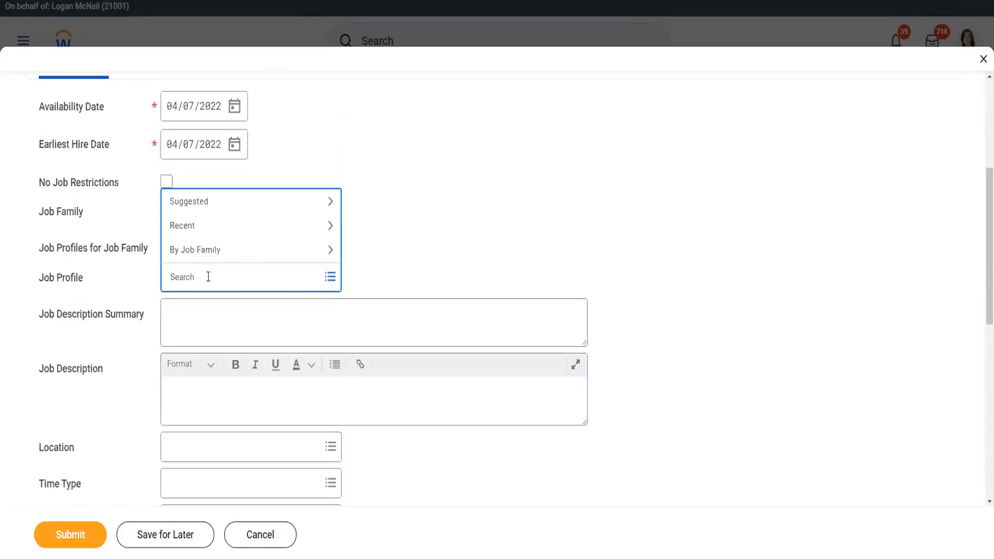
pyautogui.write('ww')
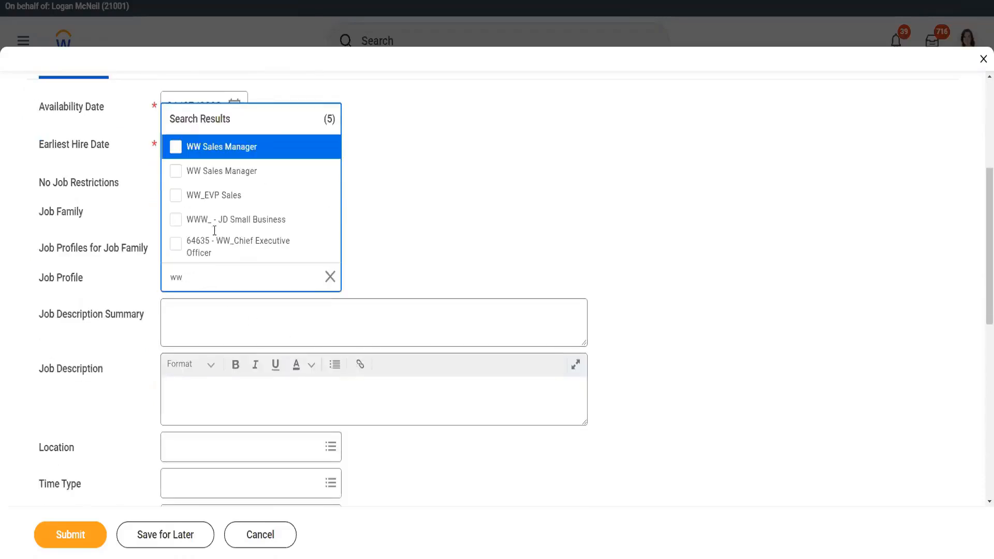
pyautogui.click(255, 197)
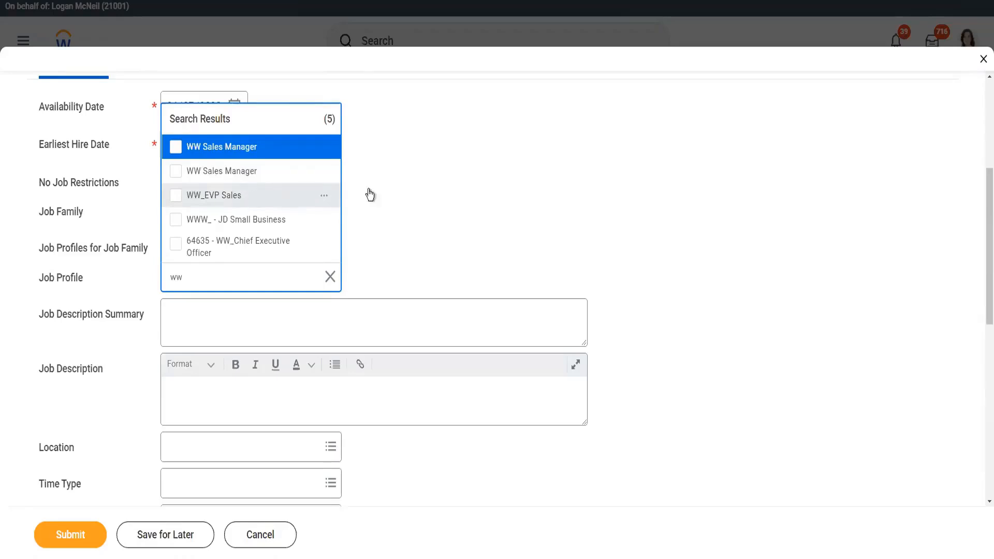
pyautogui.click(420, 187)
# Step: Change the job posting title to WW_Sales EVP
pyautogui.scroll(4, 396, 187)
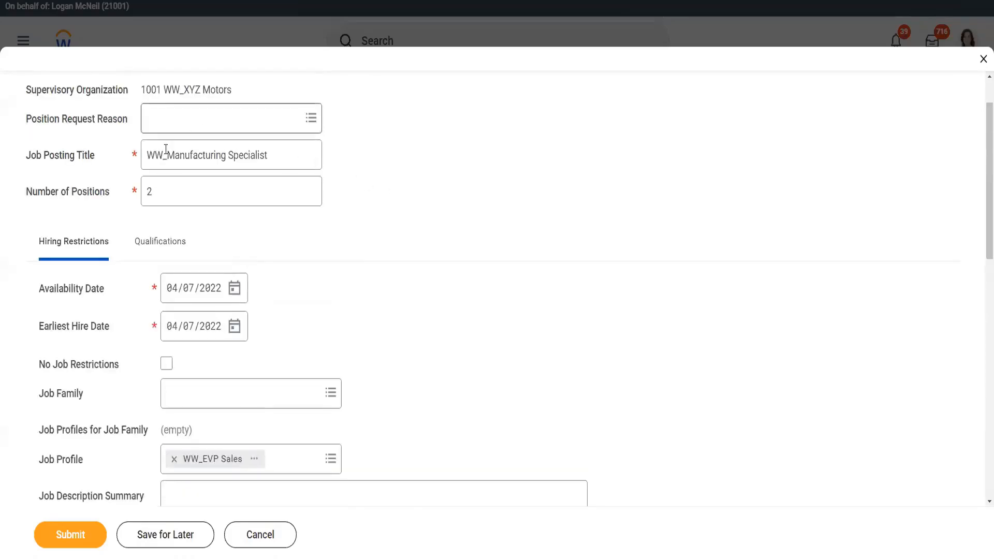
pyautogui.click(193, 155)
pyautogui.moveTo(169, 154); pyautogui.dragTo(226, 152)
pyautogui.write('Sales')
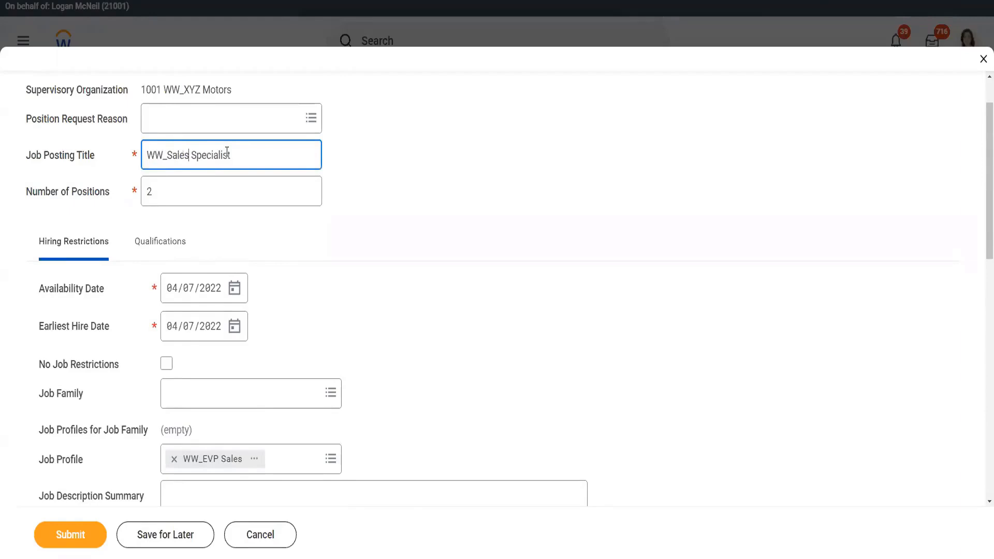
pyautogui.doubleClick(223, 154)
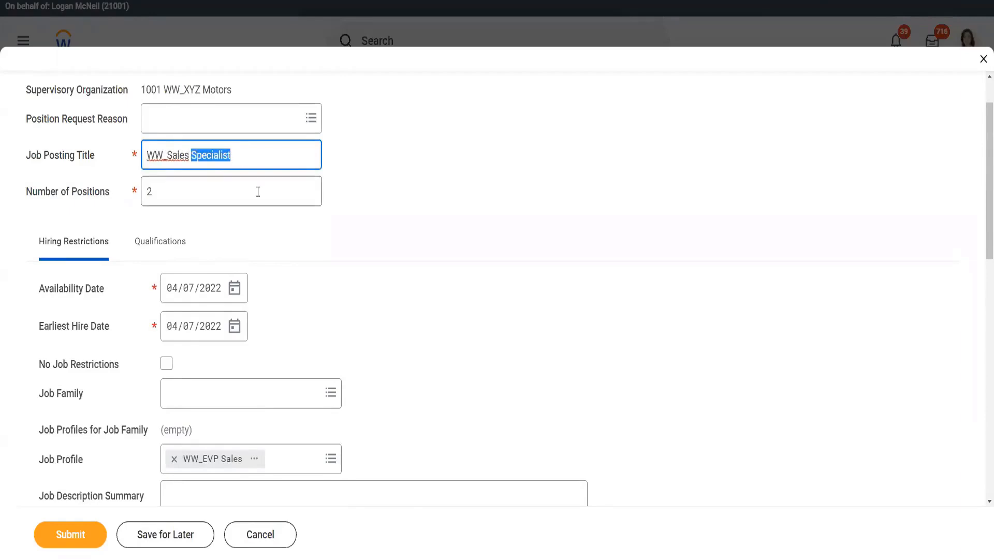
pyautogui.write('EVP')
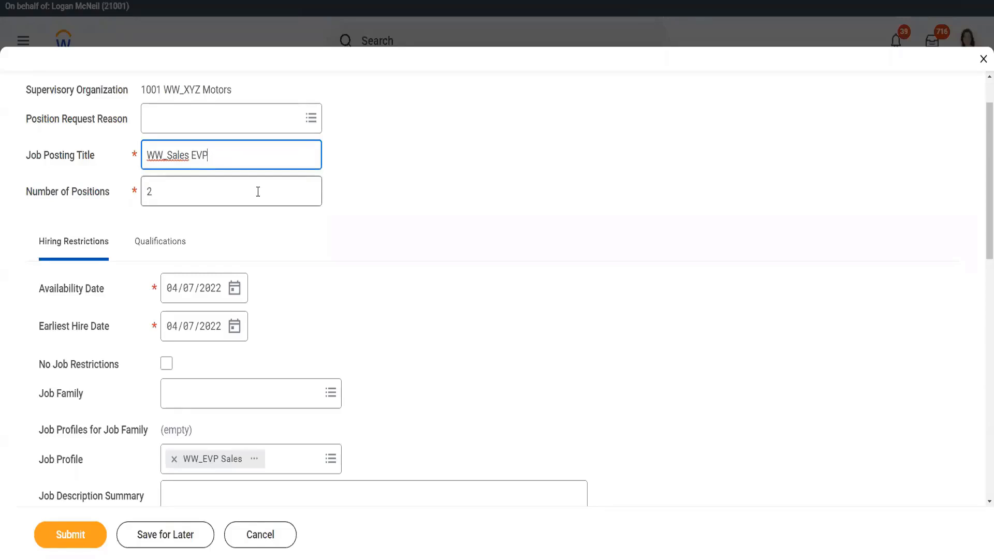
# Step: Set the position restriction location to New York
pyautogui.scroll(-3, 312, 269)
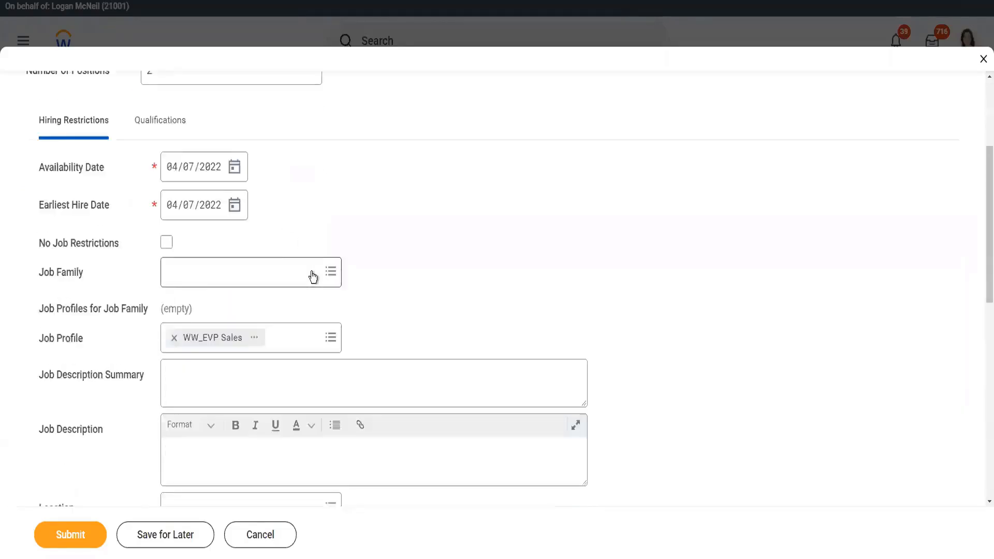
pyautogui.scroll(-2, 312, 277)
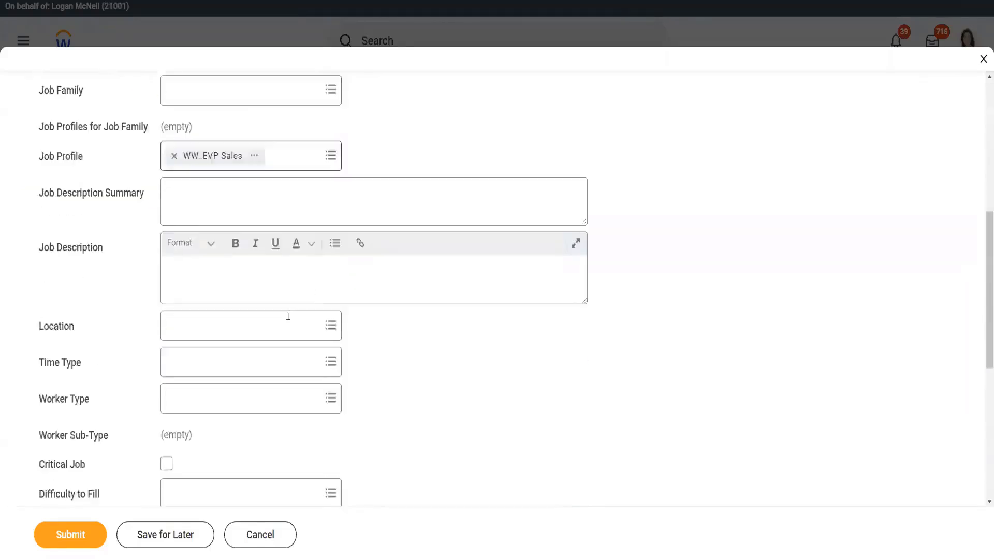
pyautogui.click(218, 326)
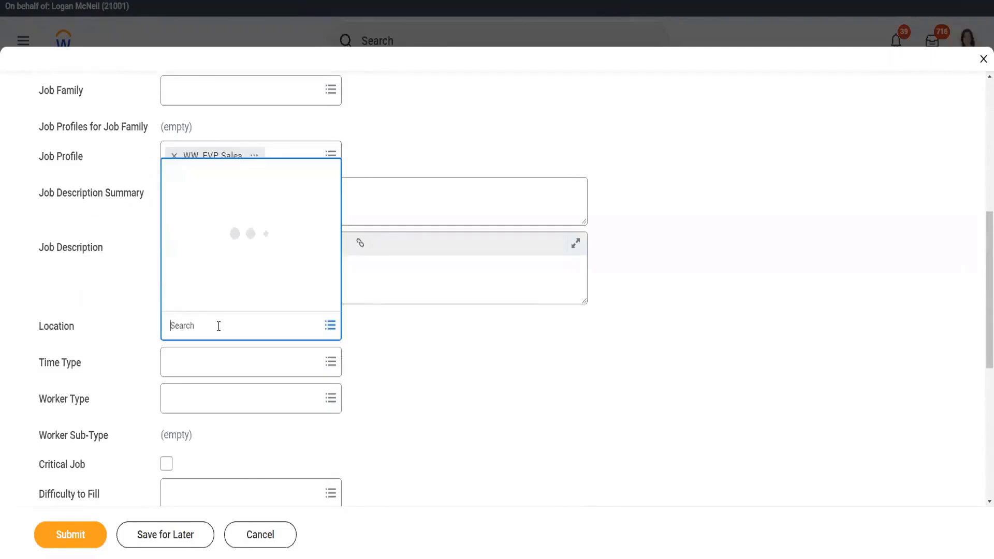
pyautogui.write('new york')
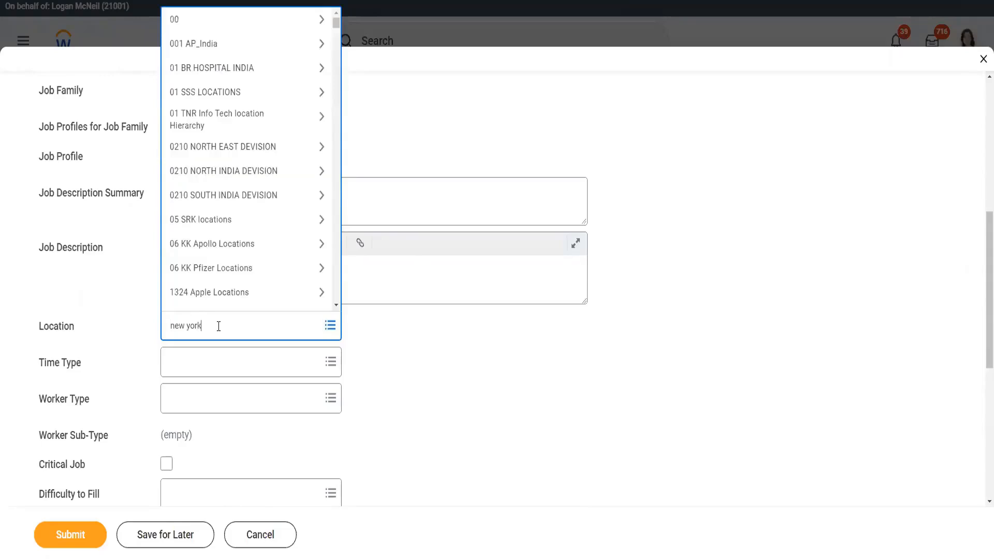
pyautogui.press('Return')
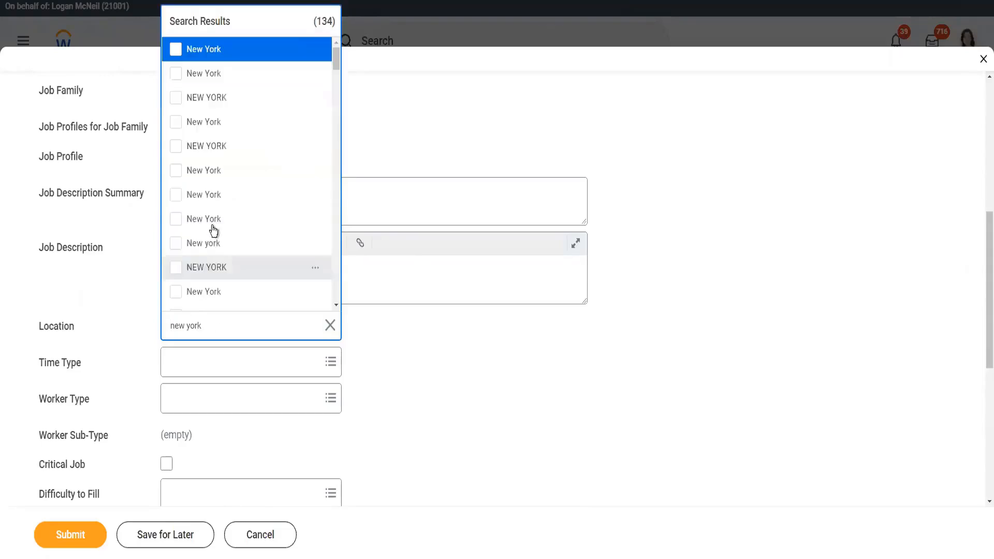
pyautogui.click(220, 126)
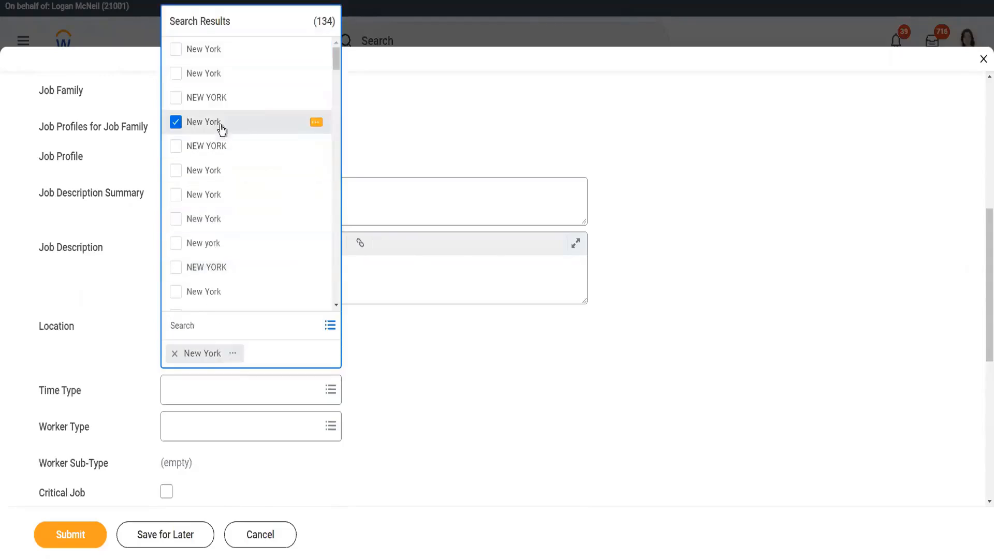
pyautogui.click(451, 395)
# Step: Set time type to Full time and worker type to Employee, then submit the restrictions
pyautogui.click(235, 366)
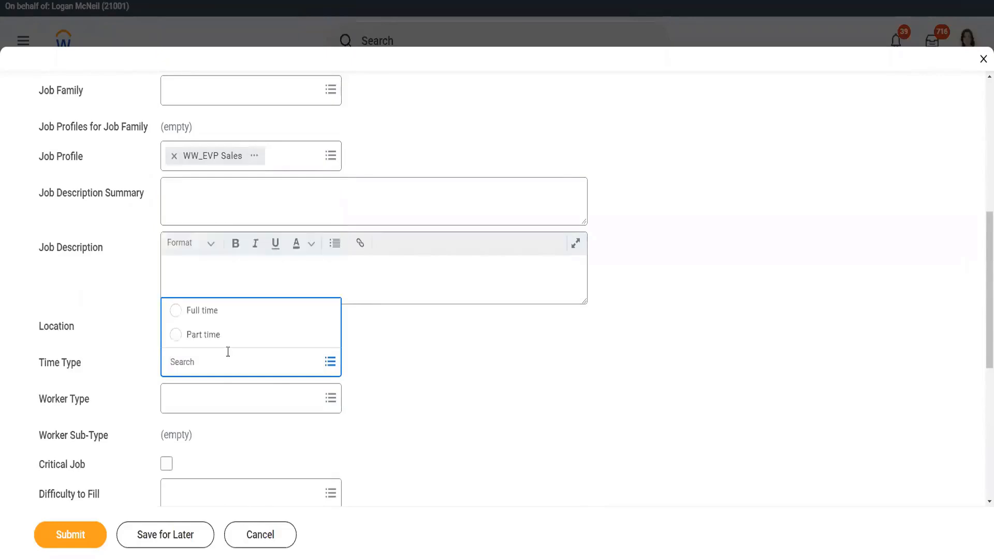
pyautogui.click(218, 311)
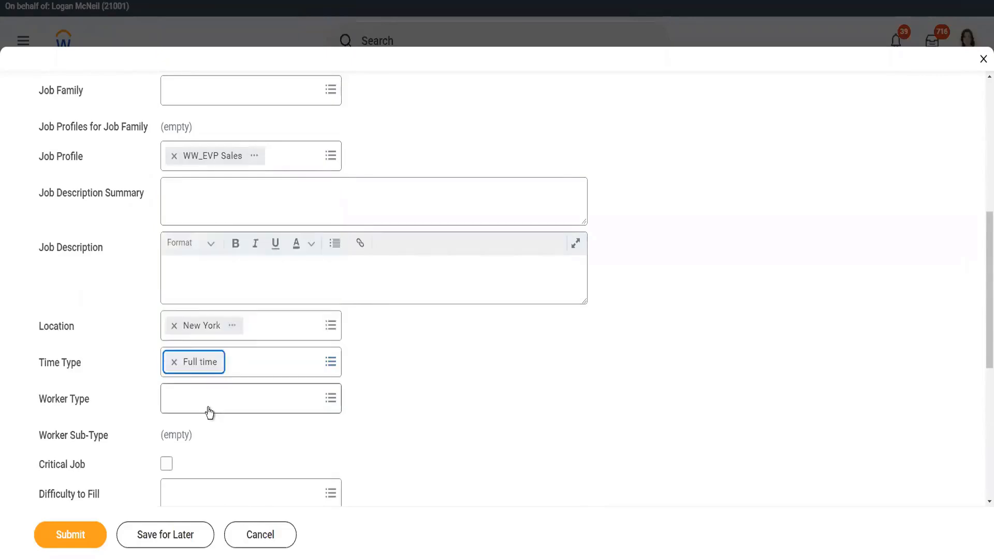
pyautogui.click(208, 400)
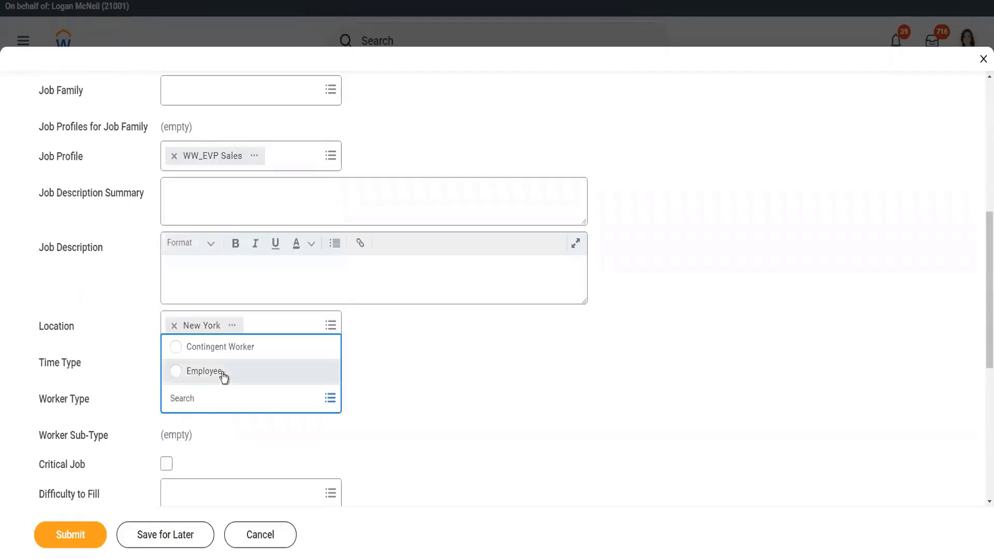
pyautogui.click(223, 376)
pyautogui.scroll(-2, 413, 358)
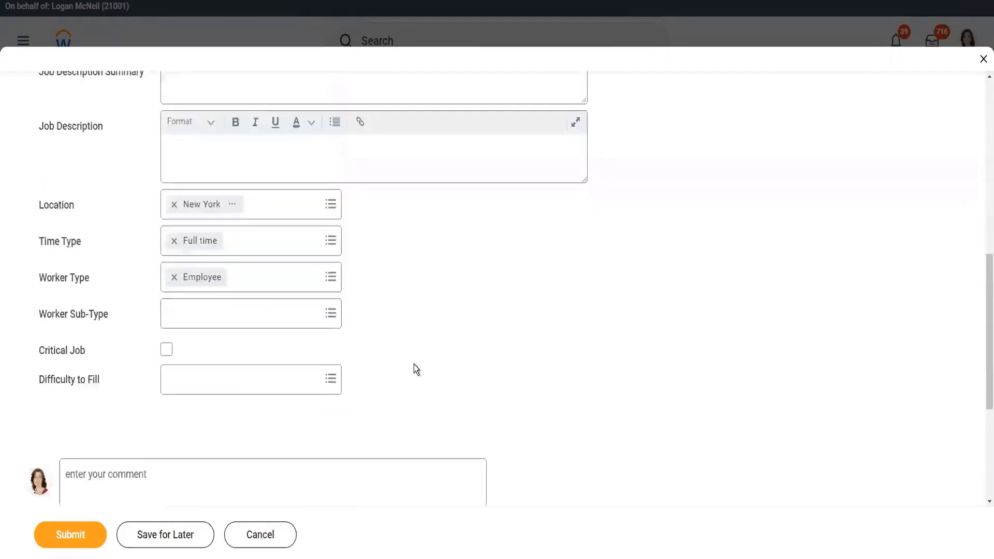
pyautogui.scroll(-2, 289, 404)
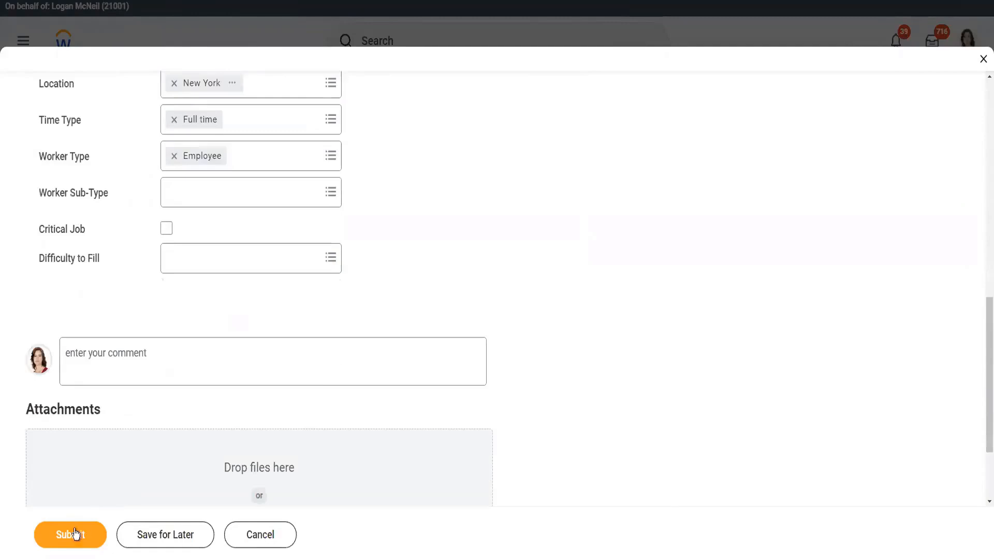
pyautogui.click(80, 539)
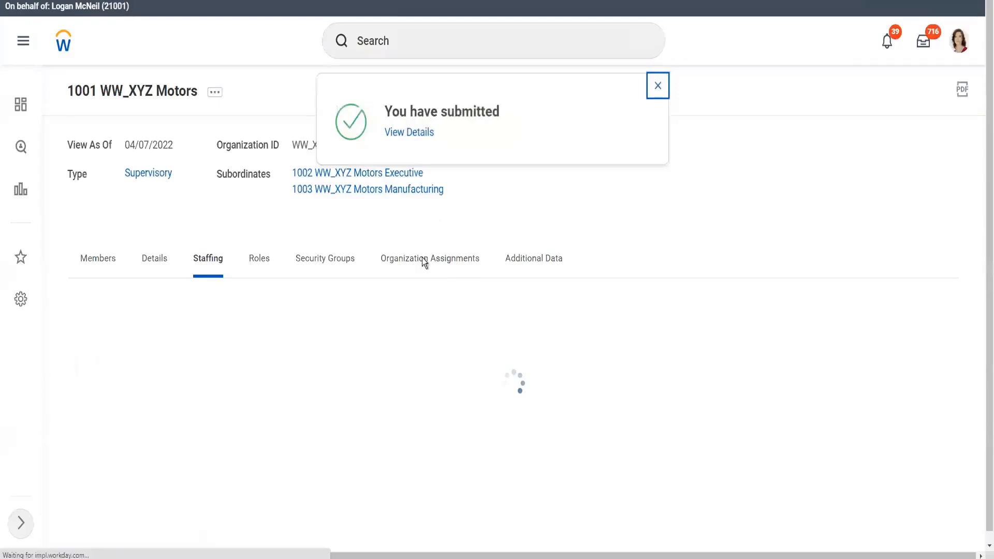
# Step: Dismiss the submission confirmation and open Edit Position Restrictions for the Motown_189 WW_Sales EVP-2 position
pyautogui.scroll(-1, 480, 489)
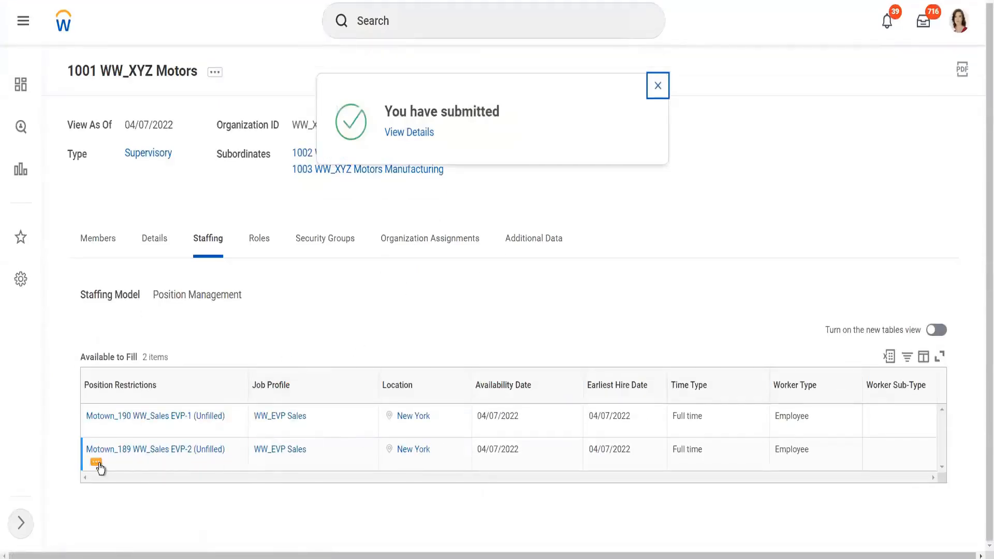
pyautogui.click(97, 464)
pyautogui.click(97, 463)
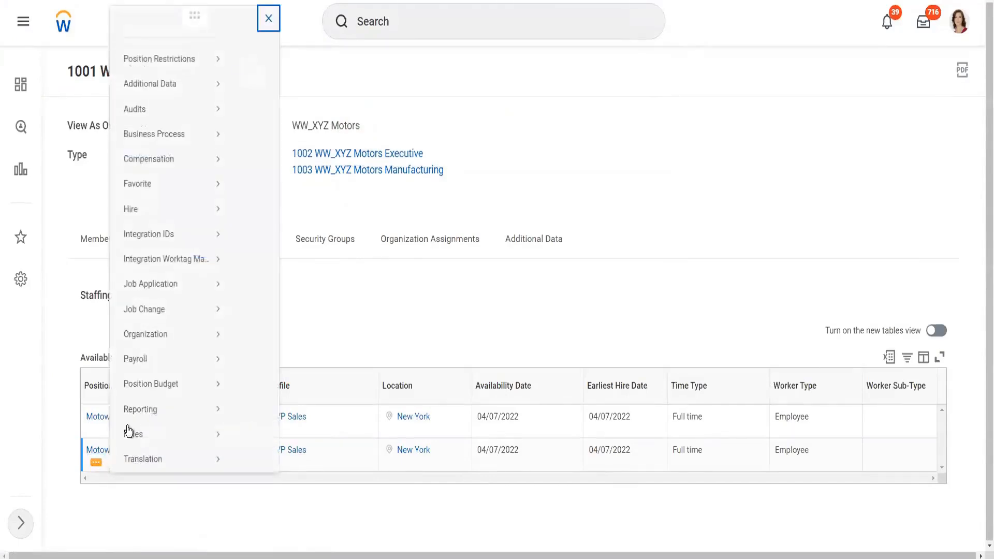
pyautogui.moveTo(175, 66)
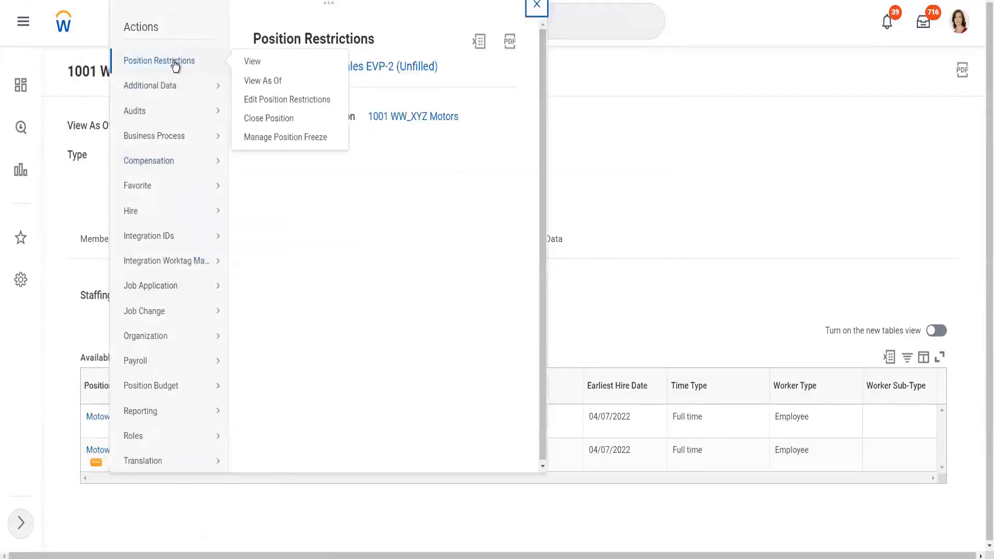
pyautogui.click(289, 101)
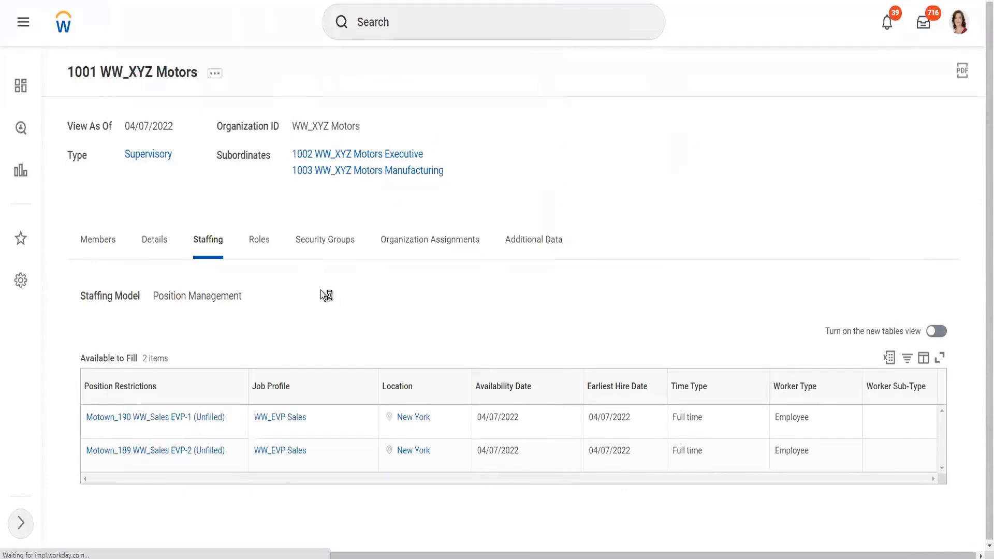
# Step: Replace New York with London as the EVP-2 position's location and submit the restrictions
pyautogui.scroll(-3, 241, 367)
pyautogui.scroll(-7, 240, 367)
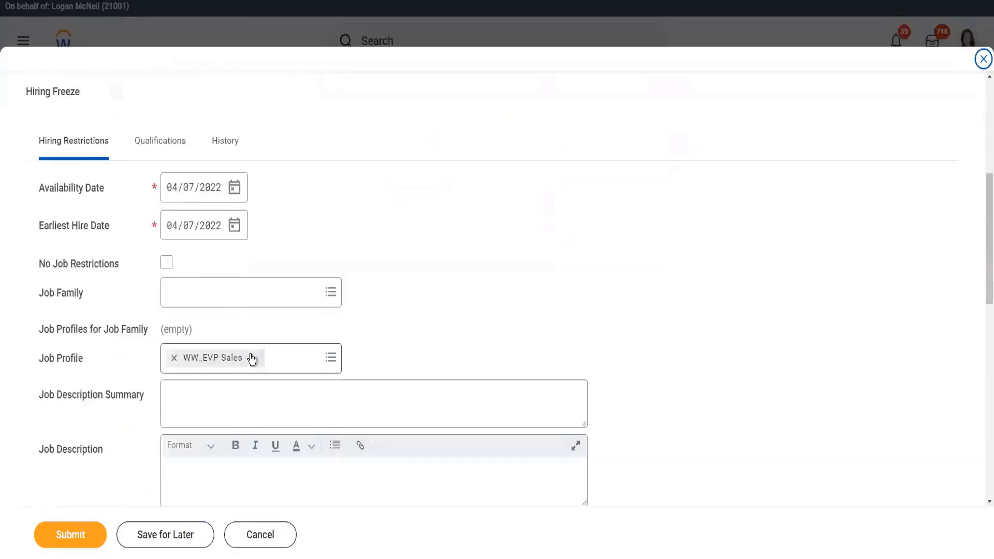
pyautogui.click(174, 285)
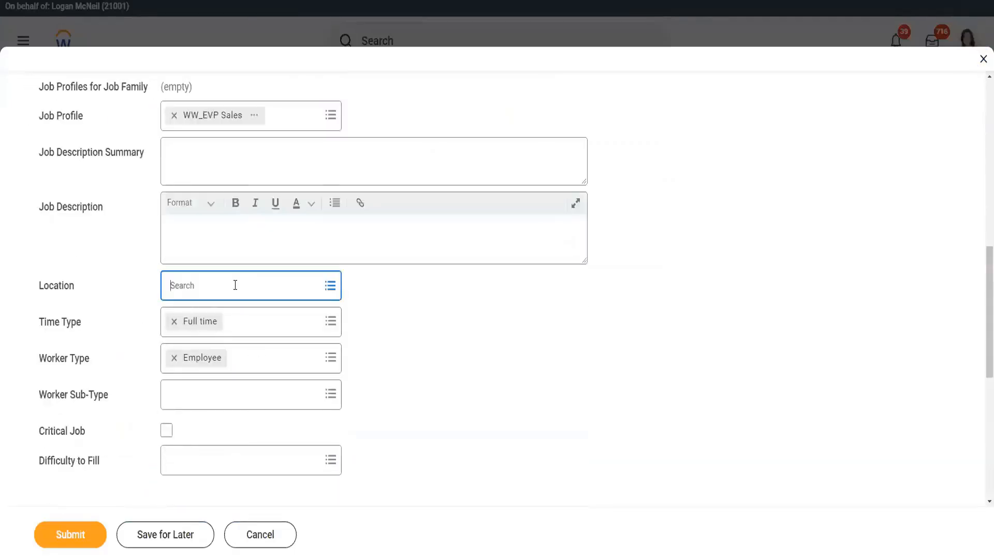
pyautogui.write('Lo')
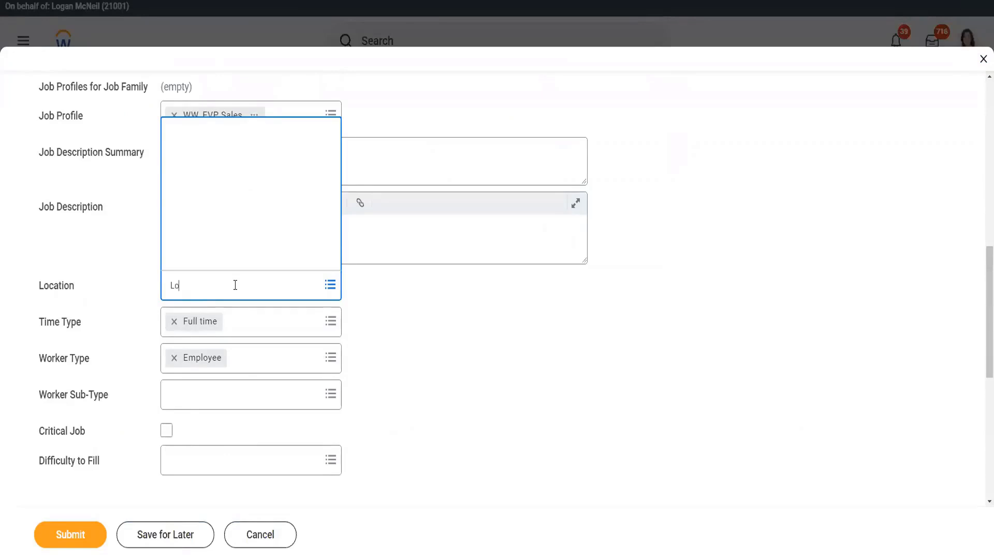
pyautogui.write('ndon')
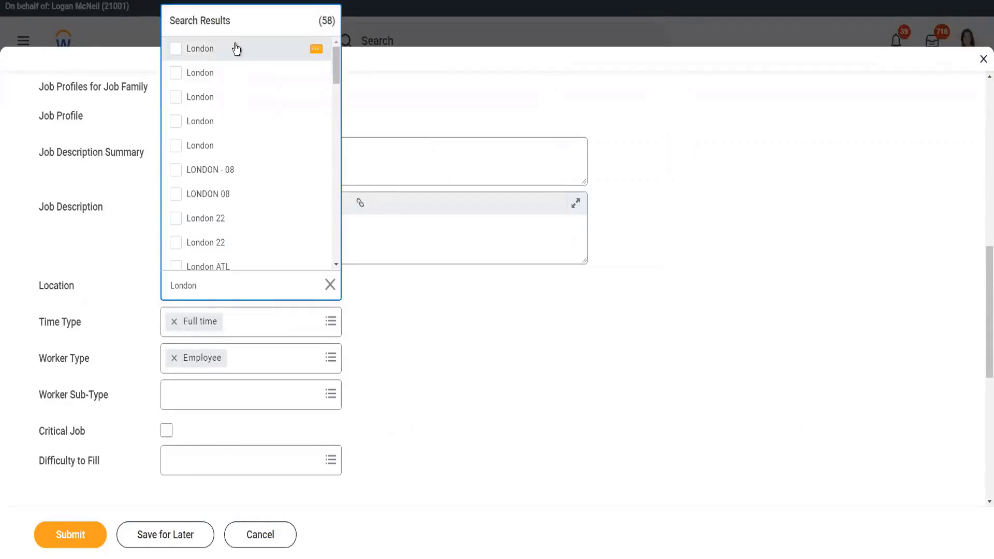
pyautogui.press('Return')
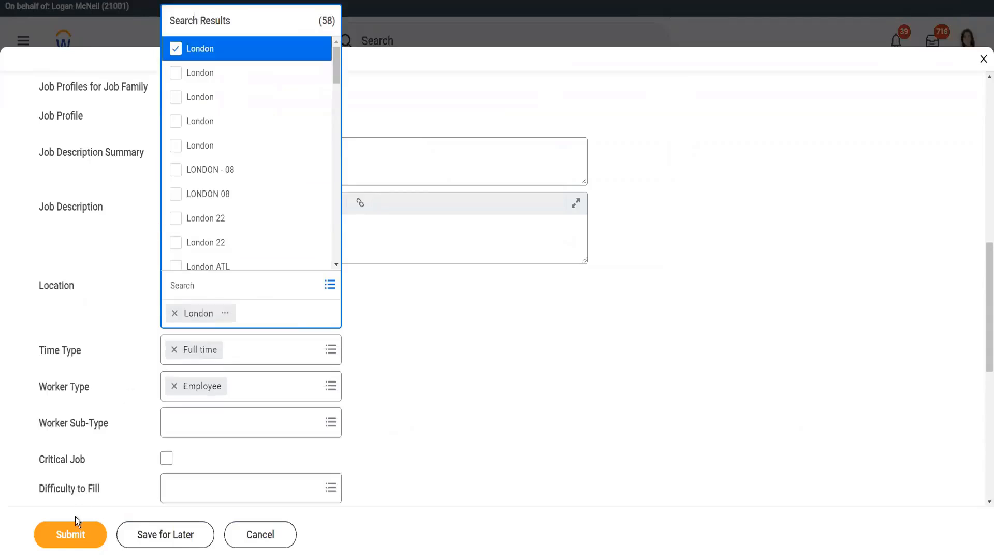
pyautogui.click(71, 537)
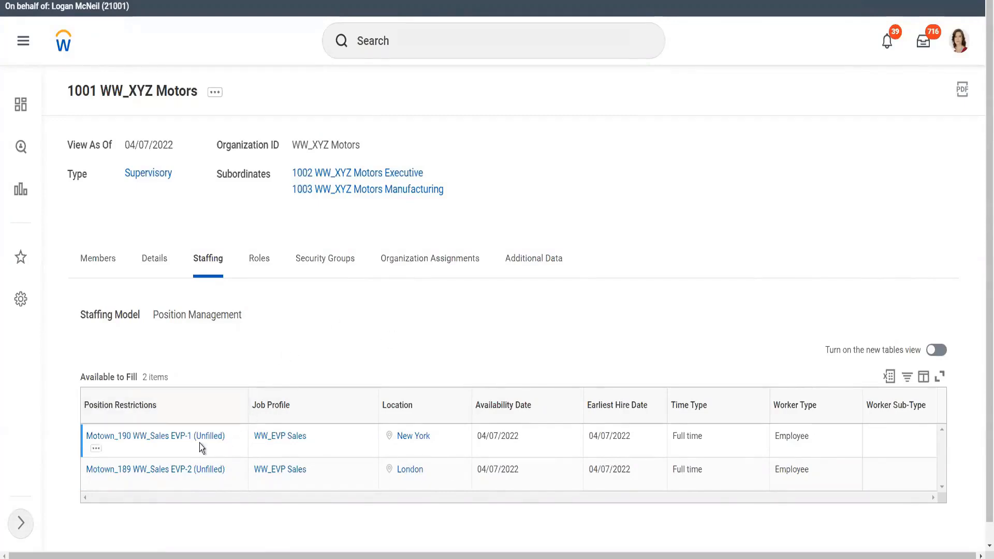
# Step: Start Hire Employee for the Motown_190 WW_Sales EVP-1 position, choosing Create a New Pre-Hire
pyautogui.click(97, 449)
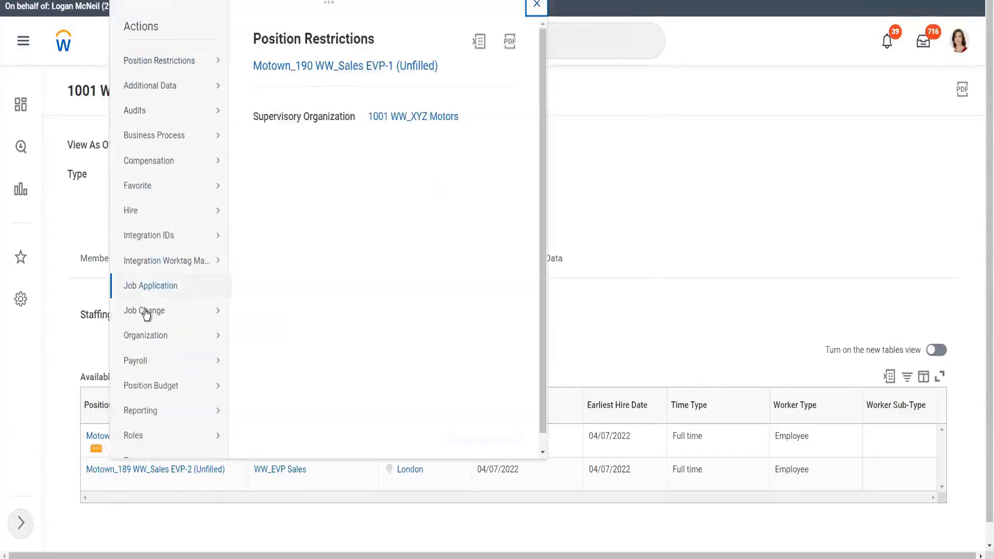
pyautogui.moveTo(153, 214)
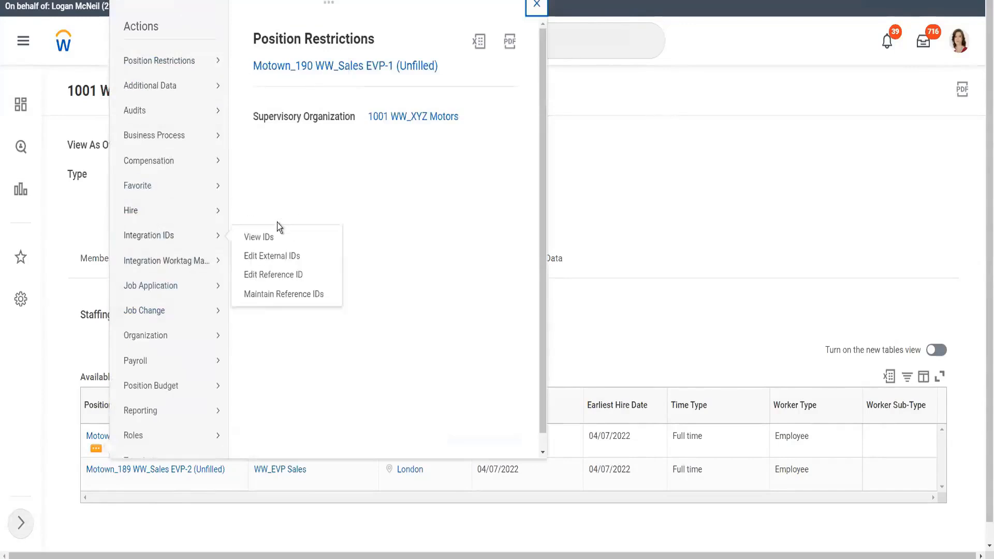
pyautogui.click(261, 213)
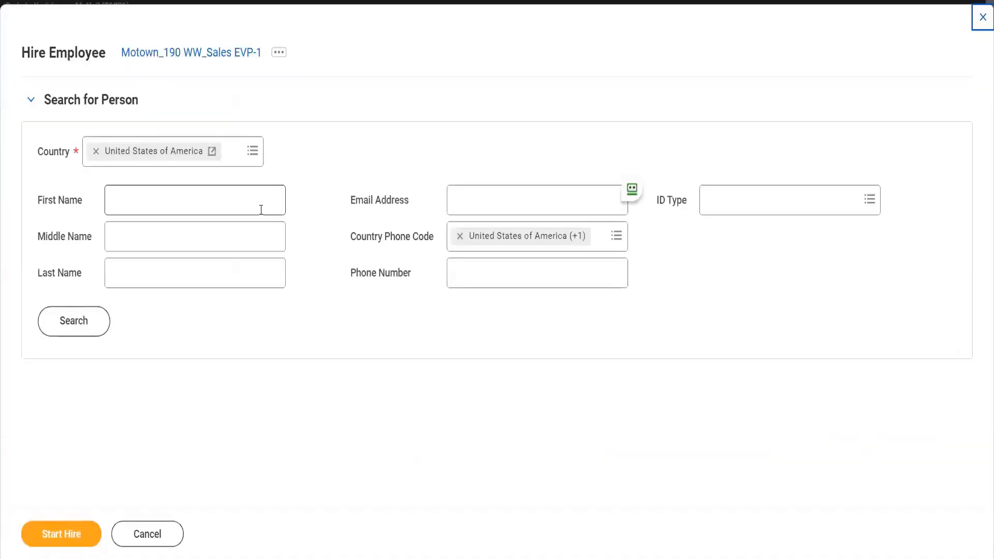
pyautogui.click(167, 539)
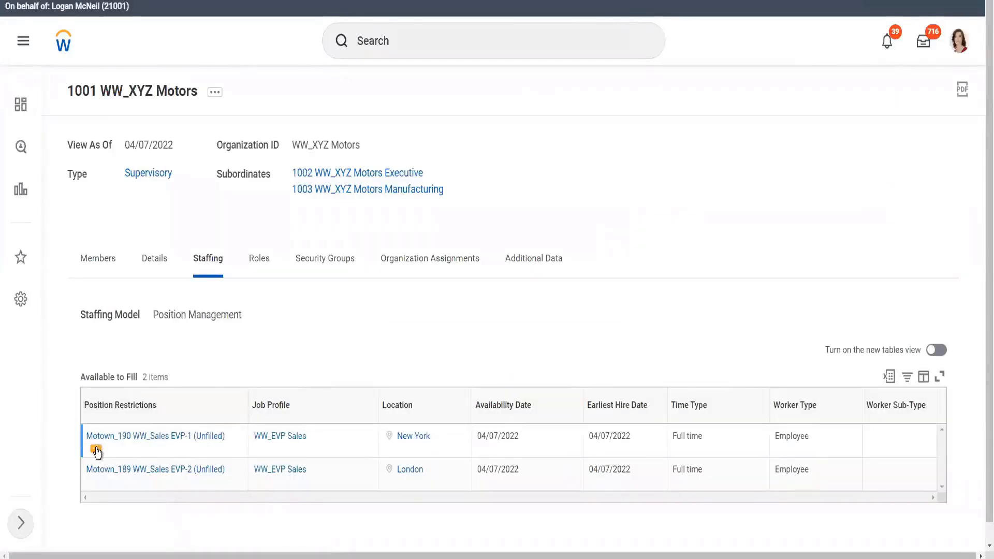
pyautogui.click(96, 450)
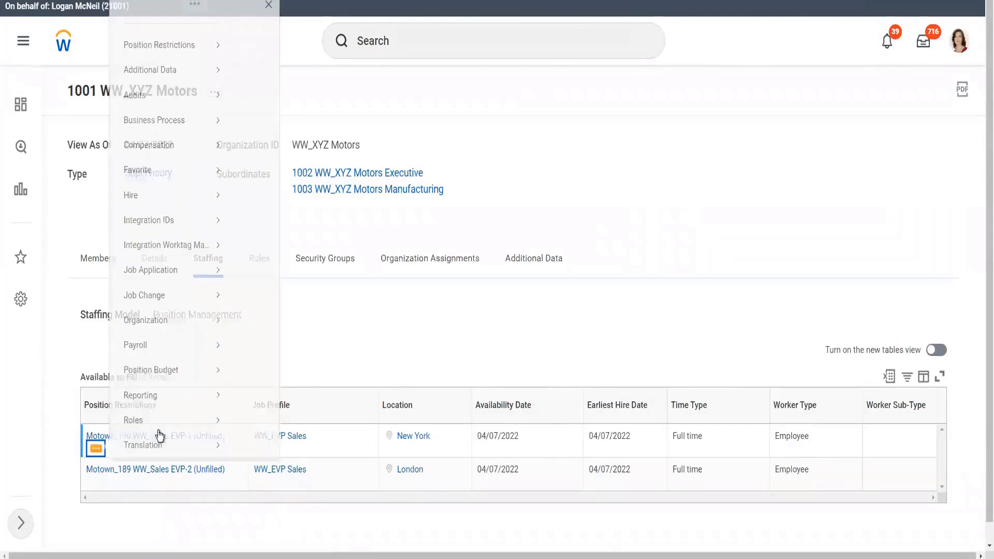
pyautogui.moveTo(156, 215)
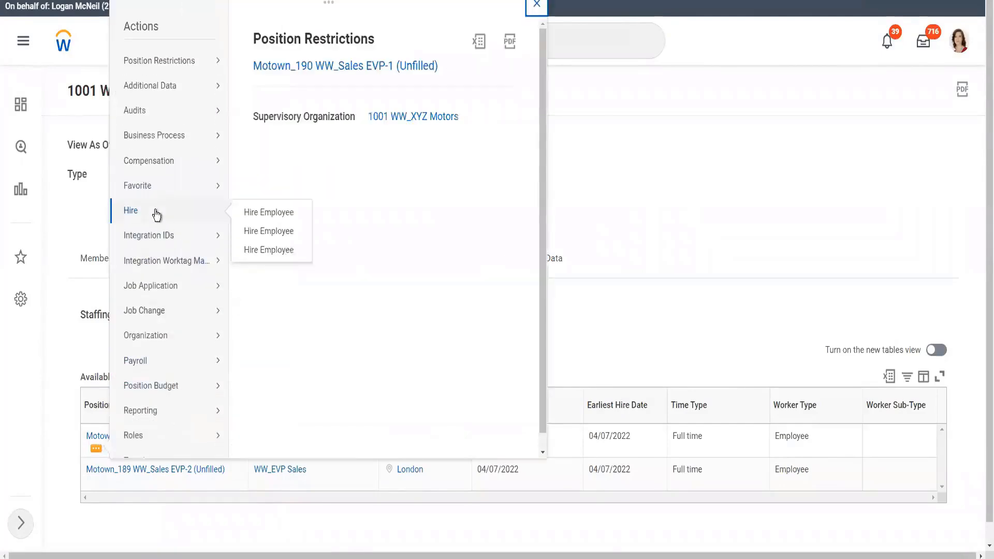
pyautogui.click(266, 233)
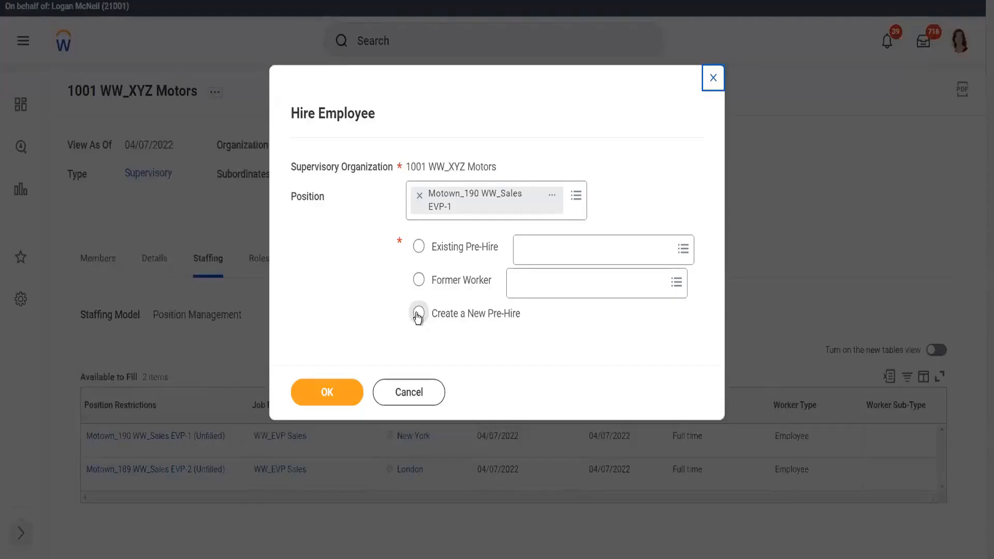
pyautogui.click(418, 314)
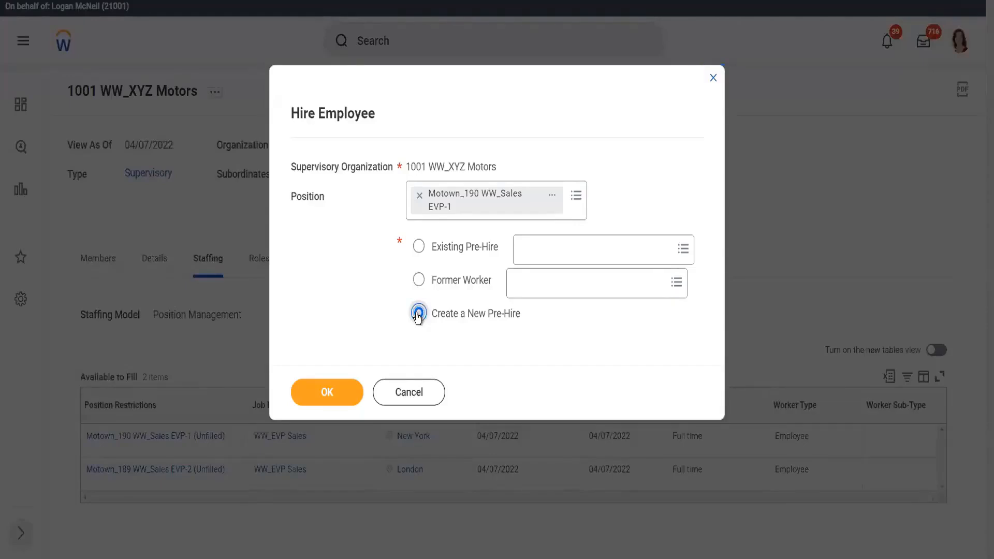
pyautogui.click(321, 394)
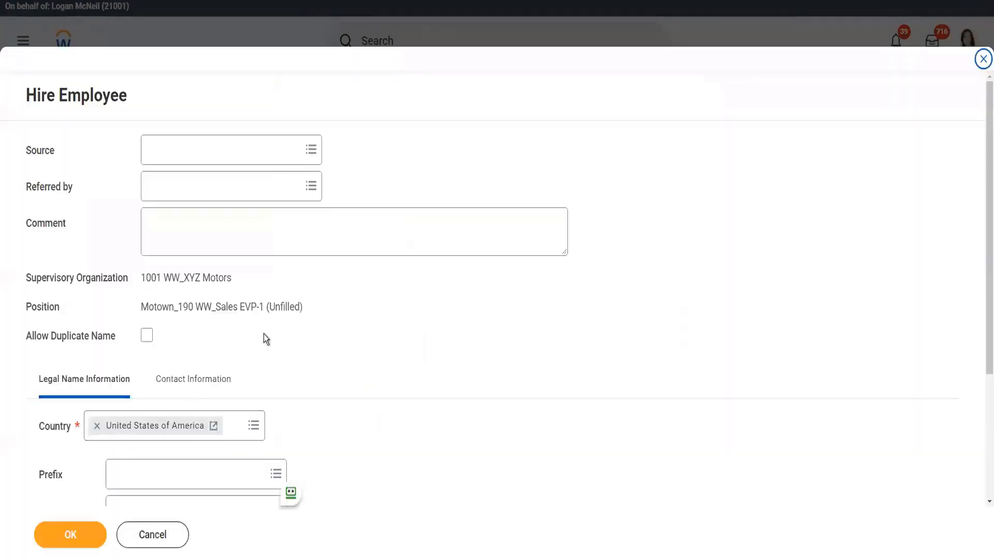
# Step: Enter the pre-hire's legal first and last name
pyautogui.scroll(-3, 159, 374)
pyautogui.click(136, 328)
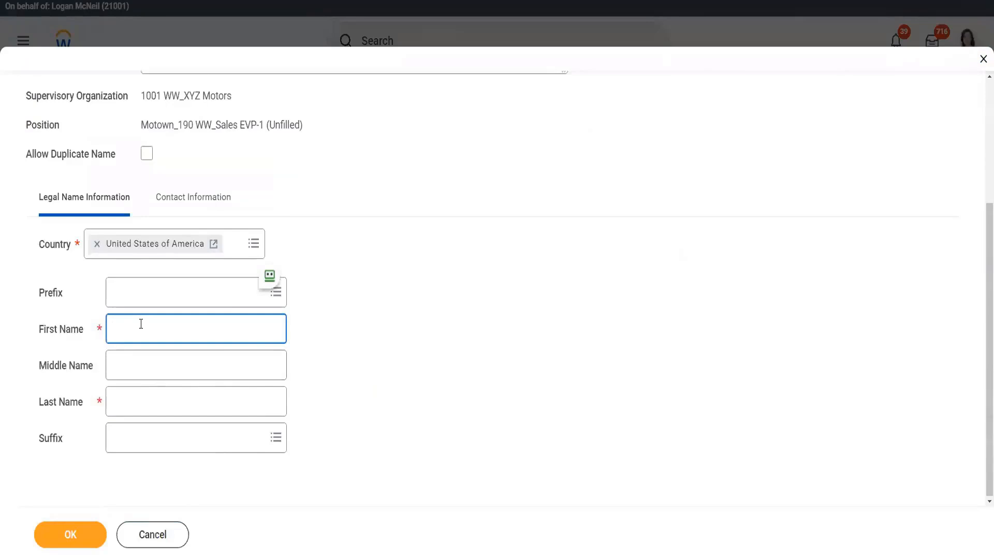
pyautogui.press('Tab')
pyautogui.press('Tab')
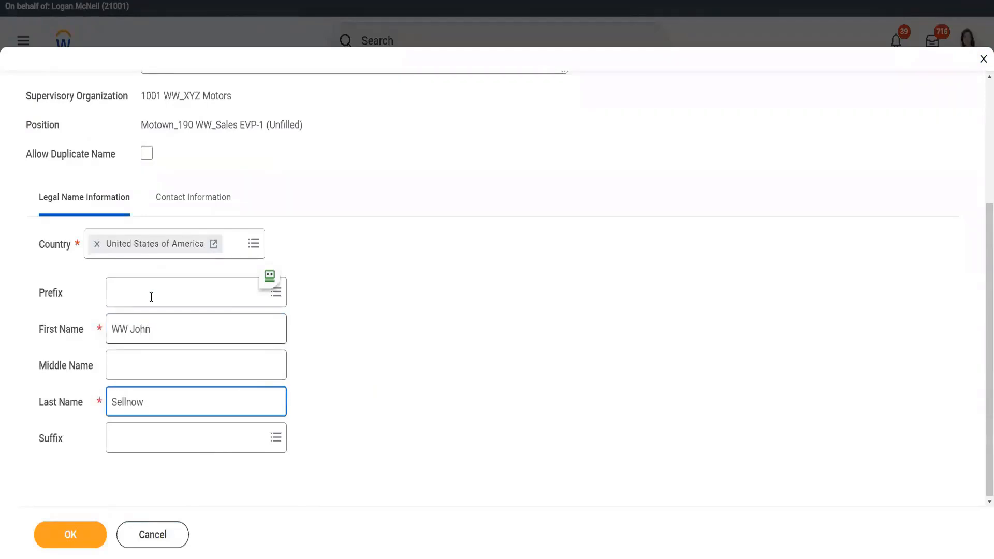
# Step: Add the pre-hire's email address with type Work and confirm the pre-hire details
pyautogui.click(187, 203)
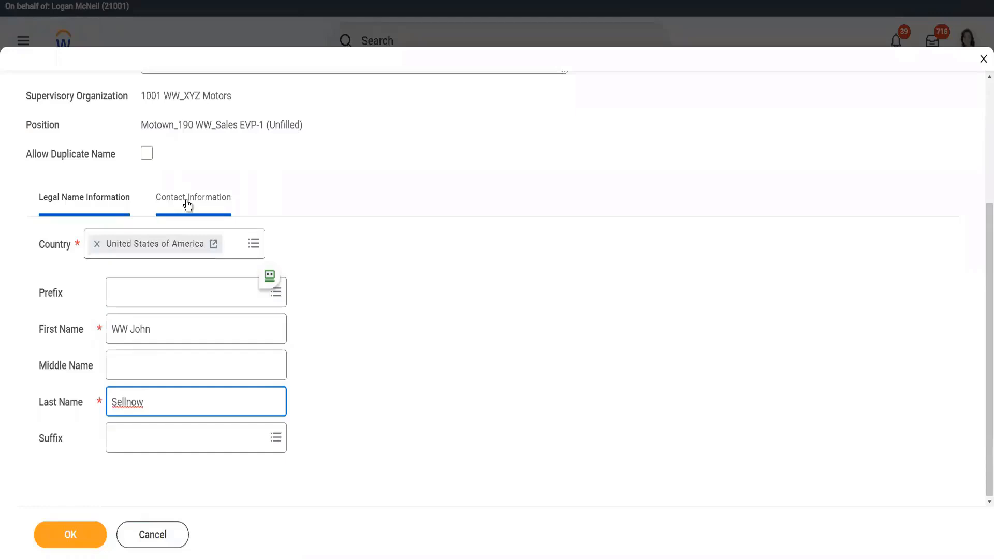
pyautogui.scroll(-1, 246, 339)
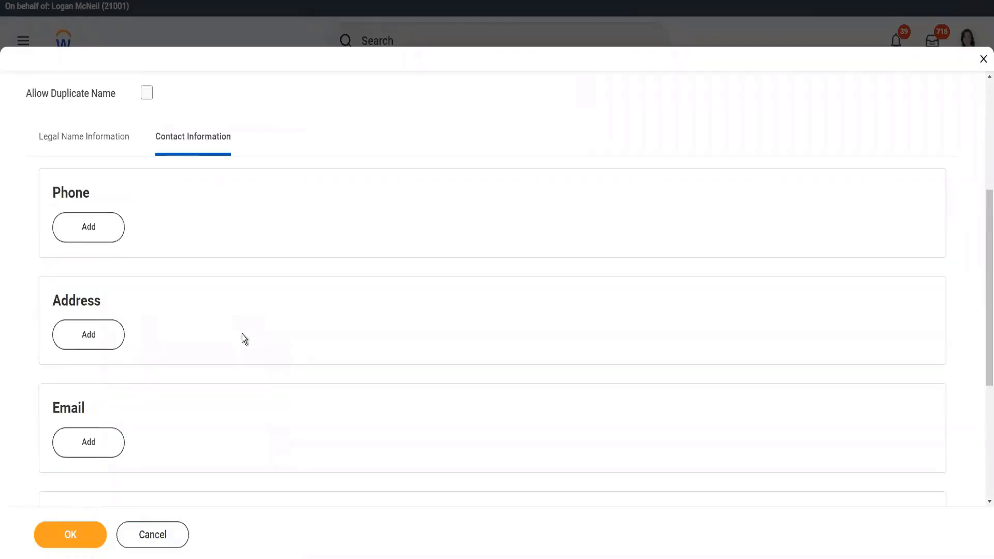
pyautogui.click(105, 441)
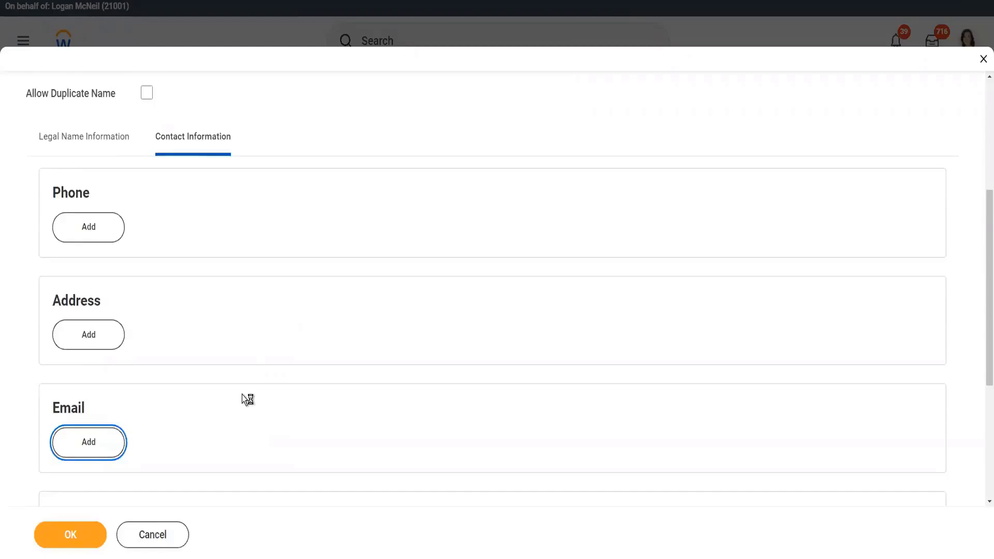
pyautogui.scroll(-3, 247, 400)
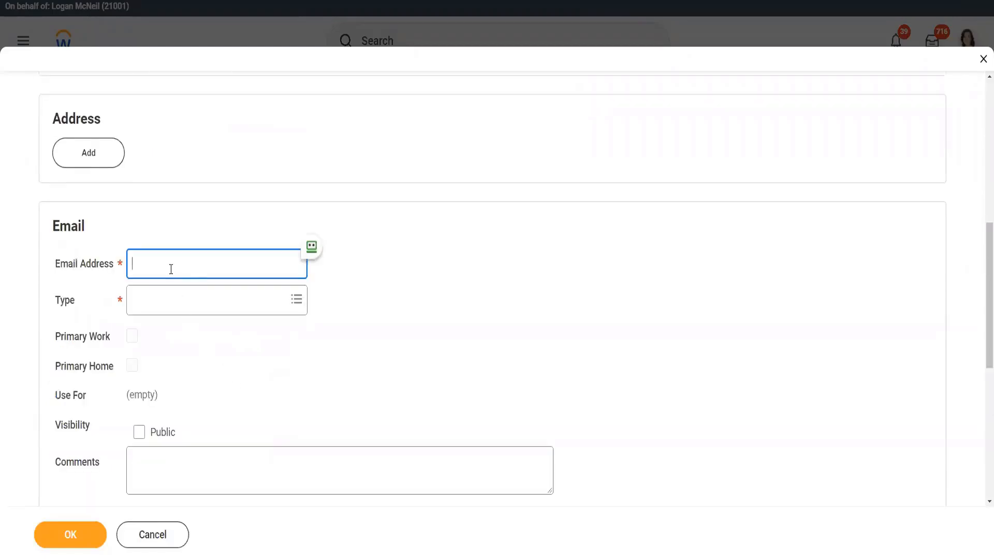
pyautogui.write('wwjsellnew@test.com')
pyautogui.press('Tab')
pyautogui.write('work')
pyautogui.press('Return')
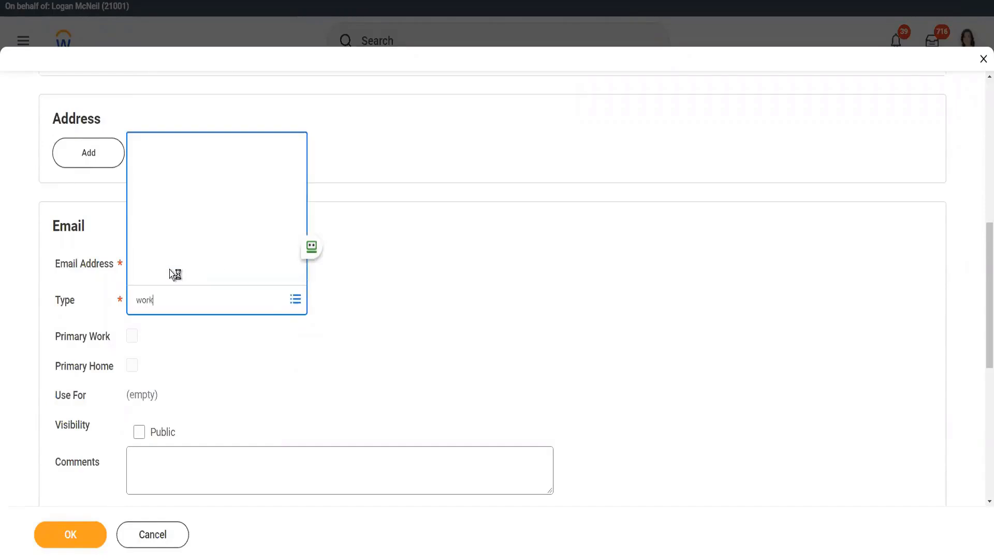
pyautogui.click(455, 319)
pyautogui.scroll(-2, 383, 330)
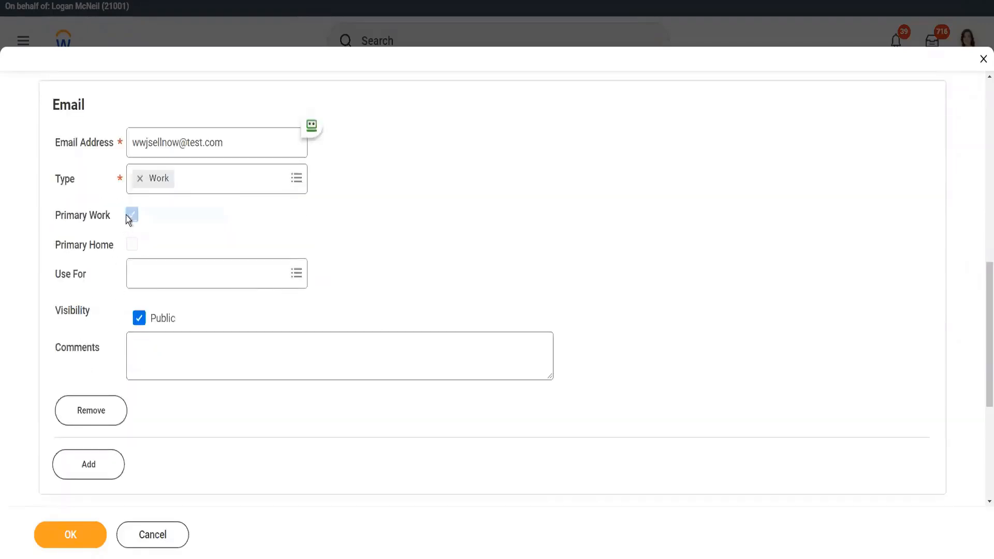
pyautogui.click(79, 537)
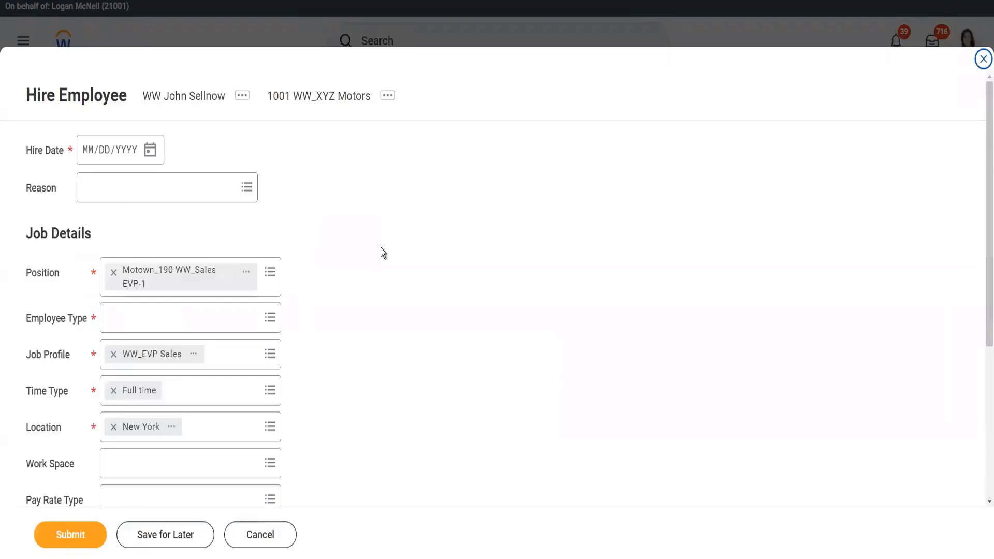
# Step: Set the hire date to 04/07/2022 and employee type to Regular for the current country
pyautogui.click(150, 153)
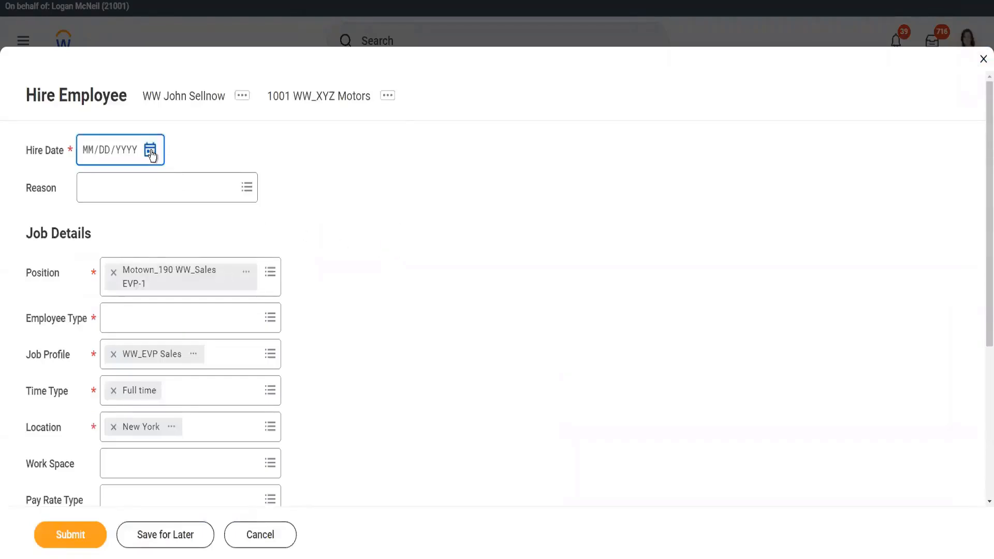
pyautogui.click(150, 153)
pyautogui.click(314, 230)
pyautogui.click(187, 317)
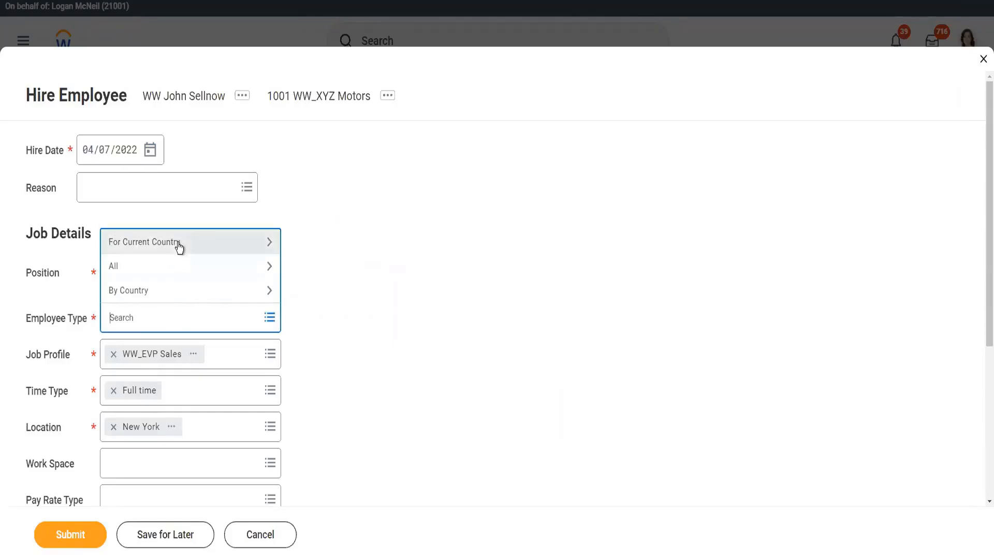
pyautogui.click(179, 243)
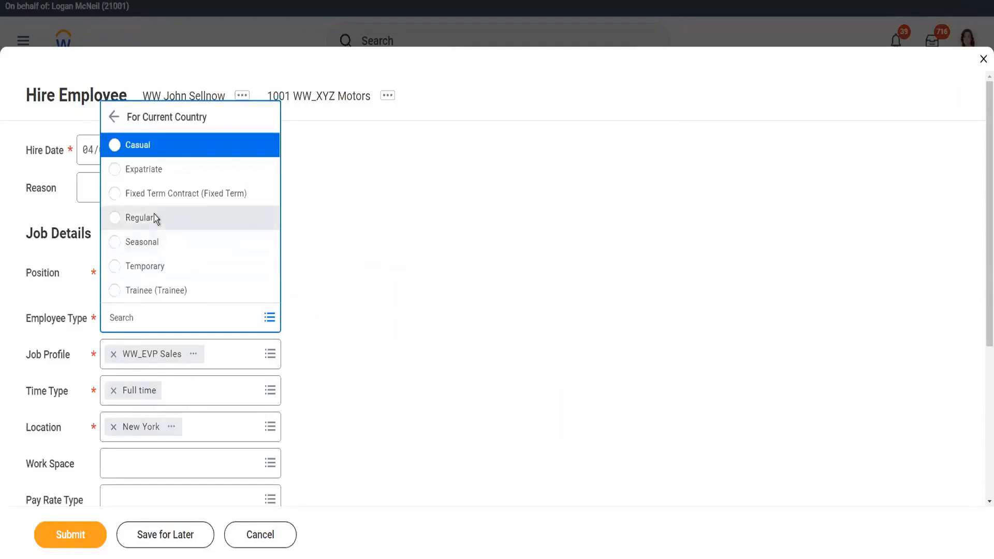
pyautogui.click(154, 217)
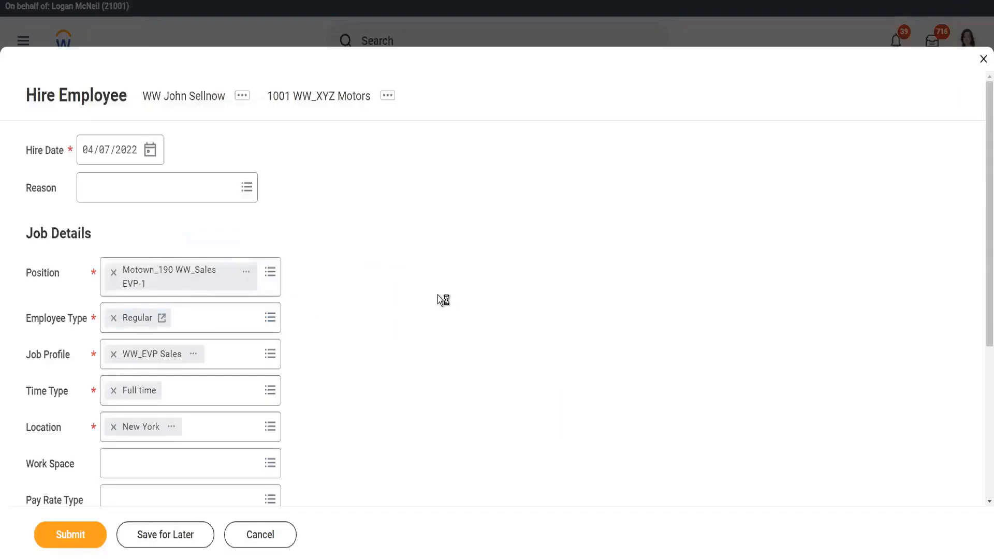
pyautogui.scroll(-3, 362, 280)
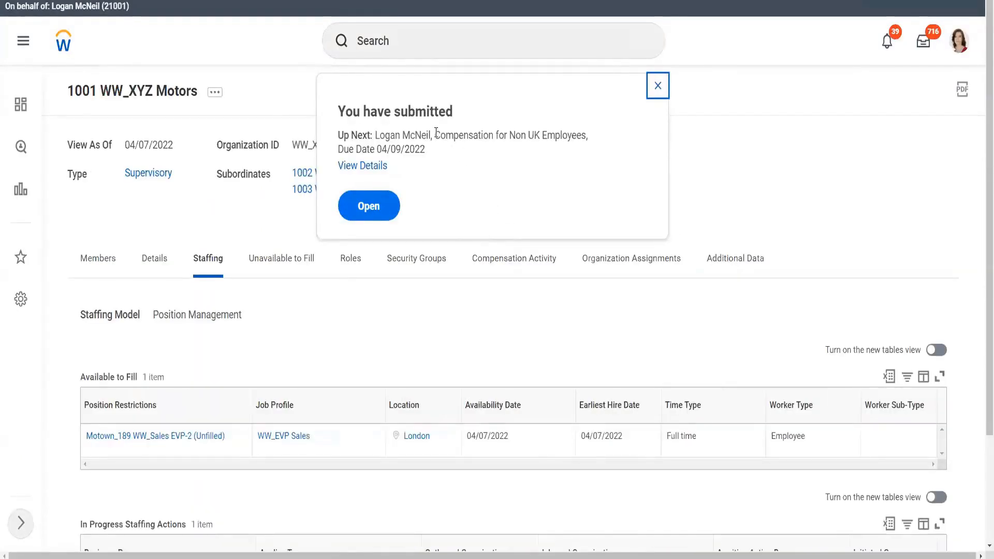
# Step: Read the Up Next step, Compensation for Non UK Employees, and close the confirmation
pyautogui.moveTo(435, 137); pyautogui.dragTo(586, 138)
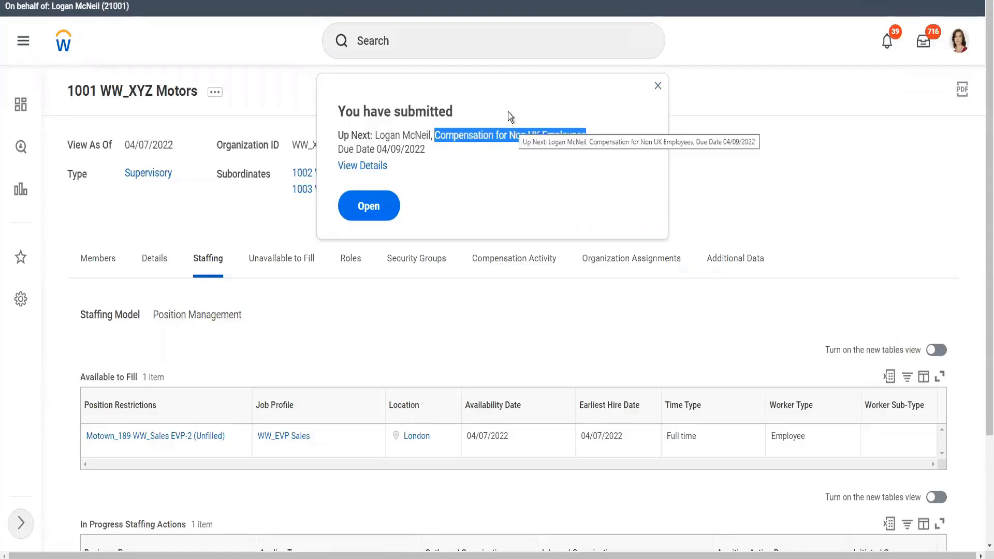
pyautogui.click(500, 137)
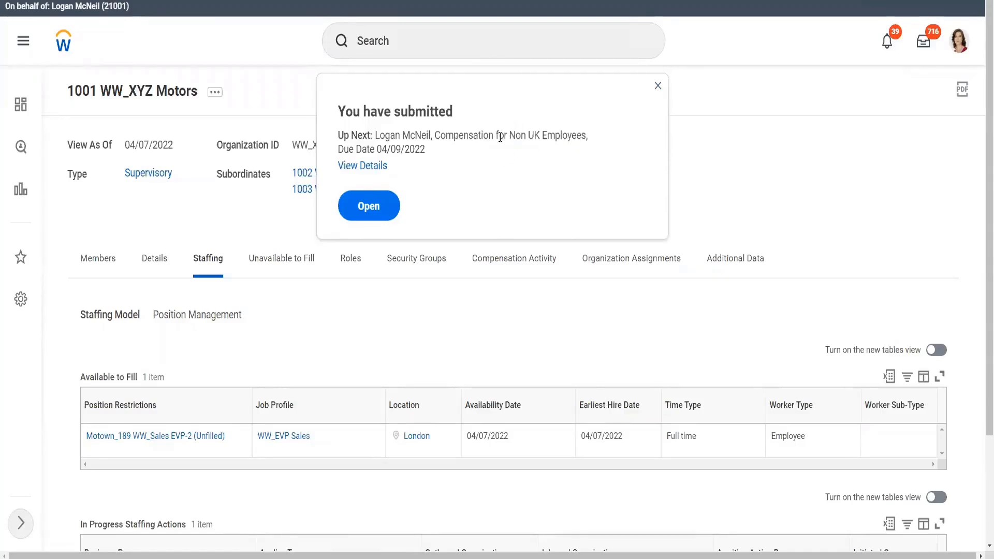
pyautogui.moveTo(533, 137); pyautogui.dragTo(549, 137)
pyautogui.click(562, 142)
pyautogui.click(657, 88)
# Step: Check the staffing actions and show the organization's assignable roles
pyautogui.scroll(-3, 519, 192)
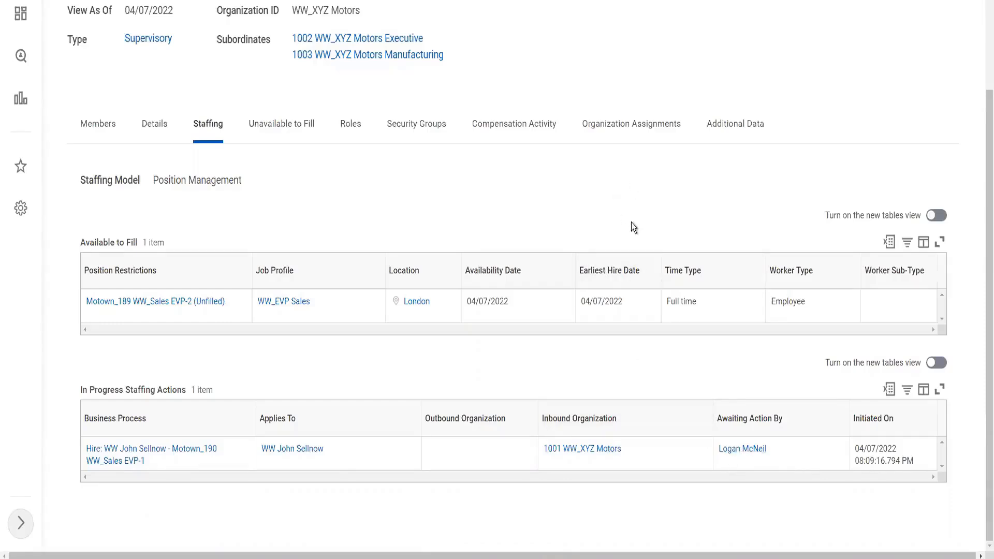
pyautogui.scroll(3, 631, 222)
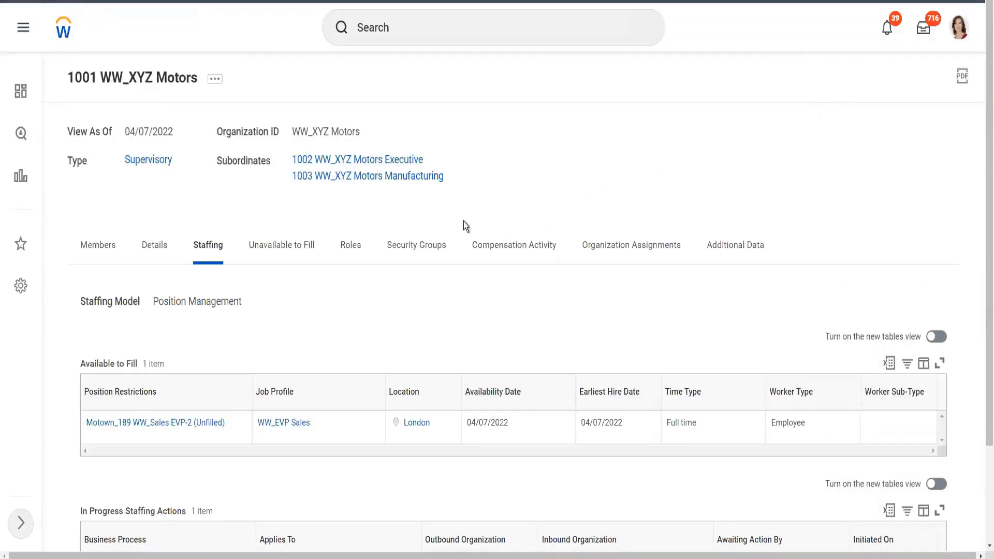
pyautogui.click(346, 250)
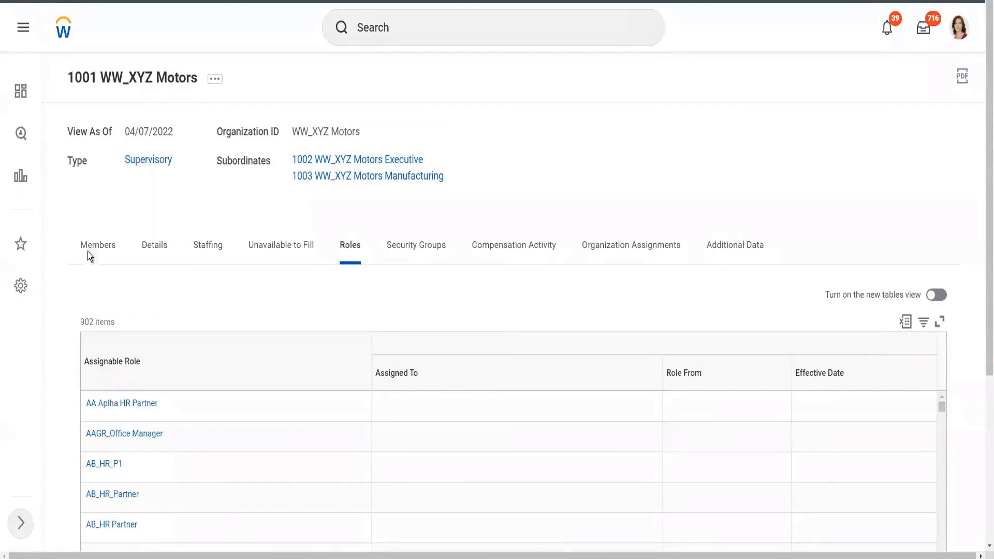
# Step: Open Business Process Definitions for Business Object from the 1001 WW_XYZ Motors related actions
pyautogui.click(216, 83)
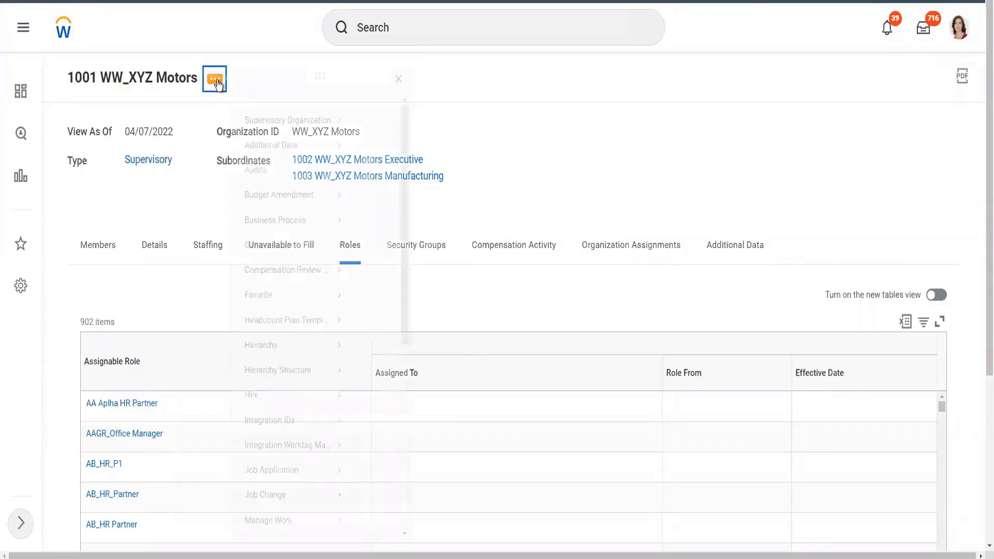
pyautogui.moveTo(276, 225)
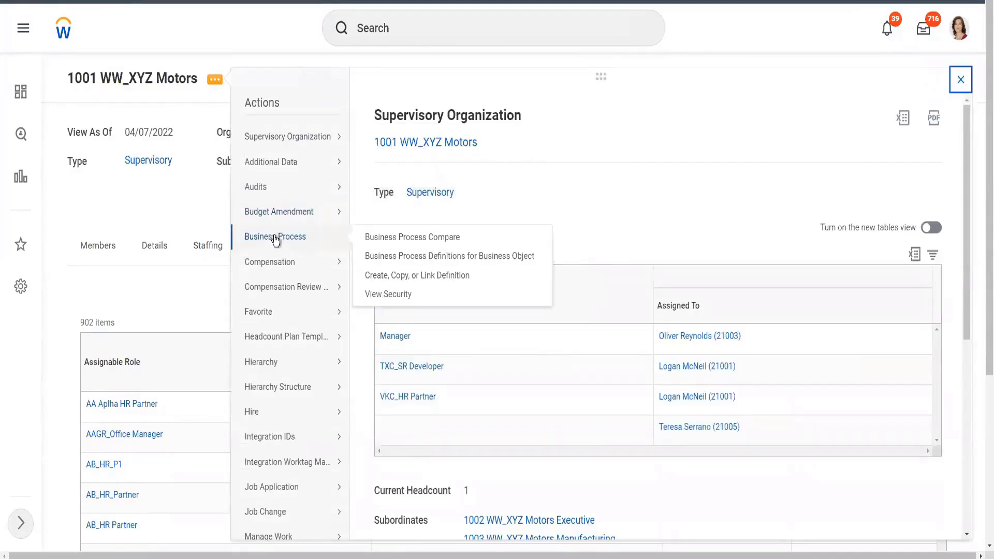
pyautogui.click(446, 257)
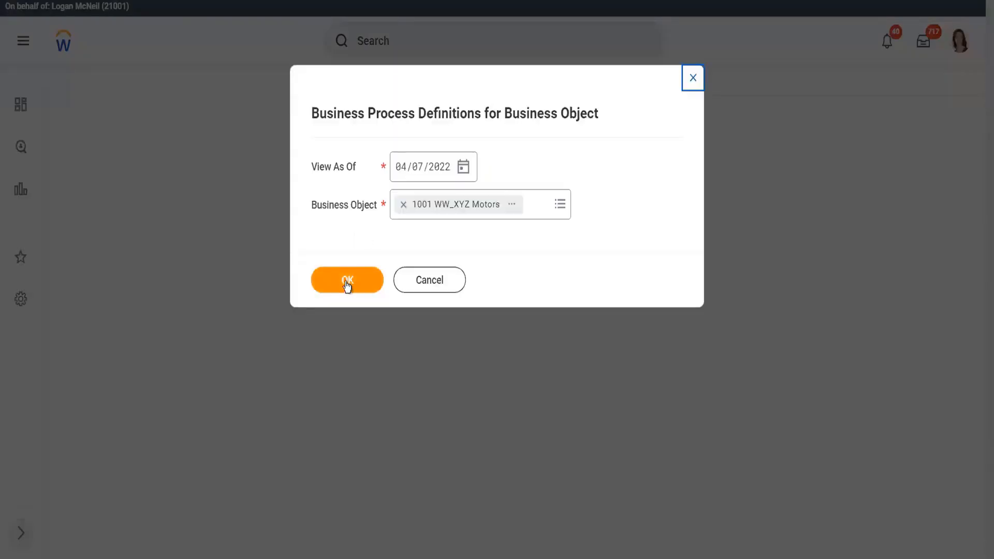
# Step: Filter the definitions list by 'Hire' to show only Hire for 1001 WW_XYZ Motors
pyautogui.click(346, 283)
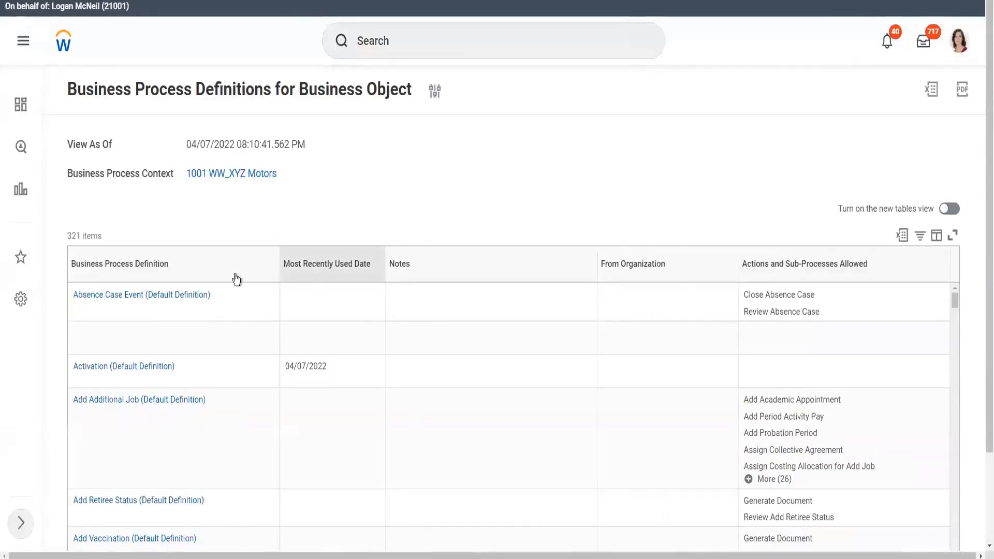
pyautogui.click(219, 279)
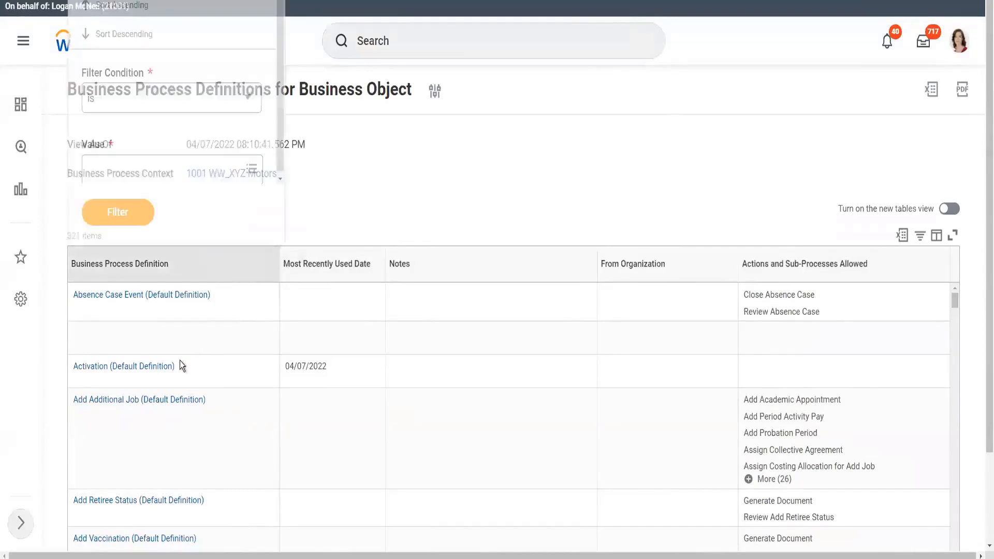
pyautogui.click(112, 159)
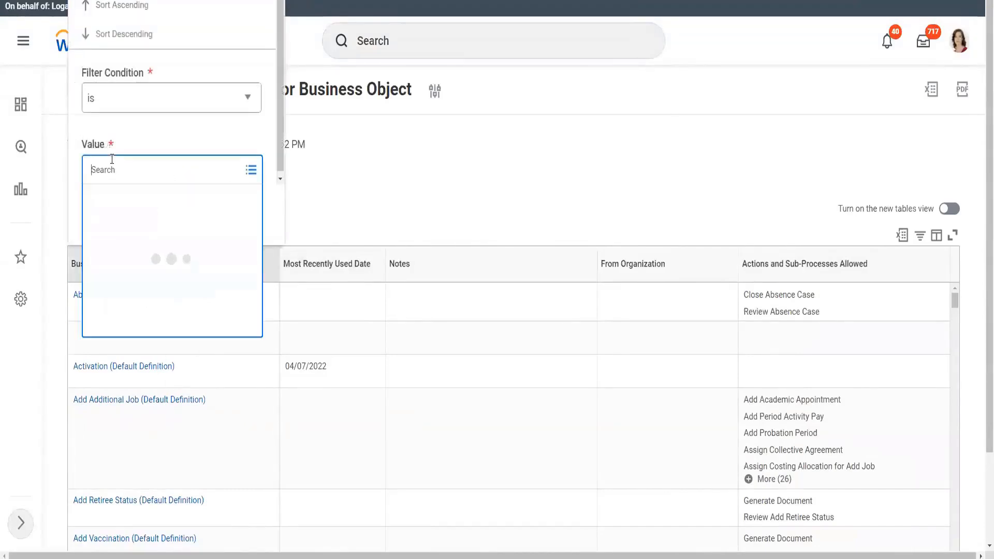
pyautogui.write('Hire')
pyautogui.press('Return')
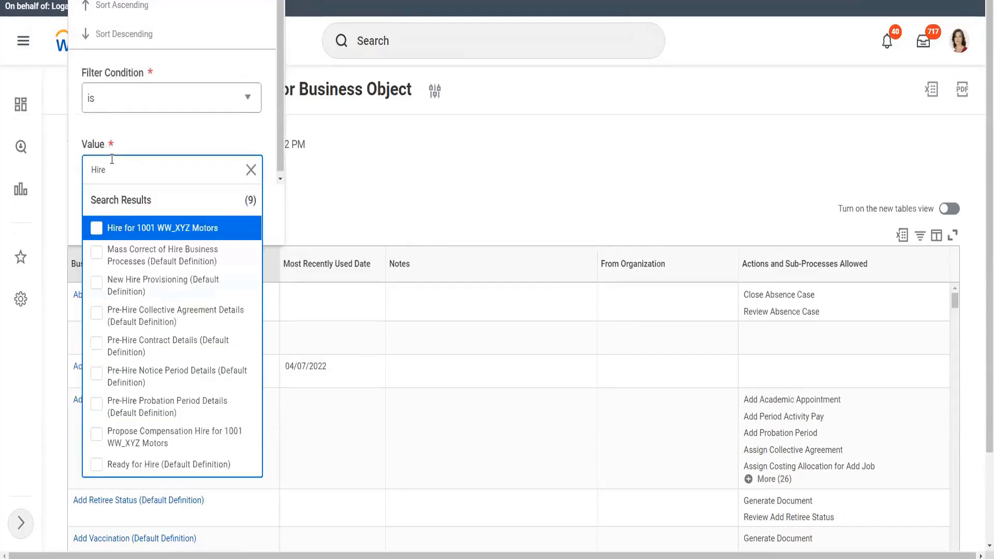
pyautogui.click(132, 229)
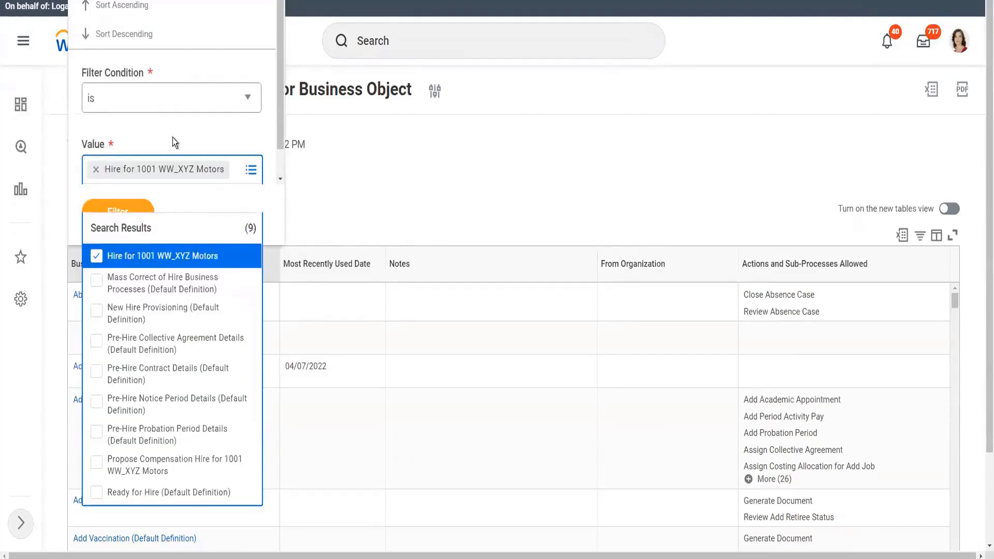
pyautogui.click(171, 139)
pyautogui.click(122, 222)
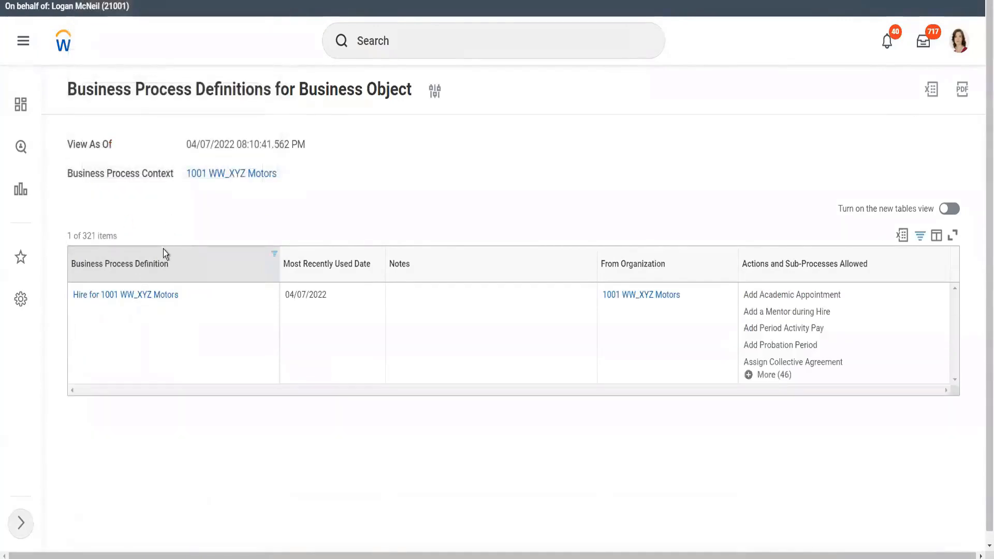
pyautogui.rightClick(111, 297)
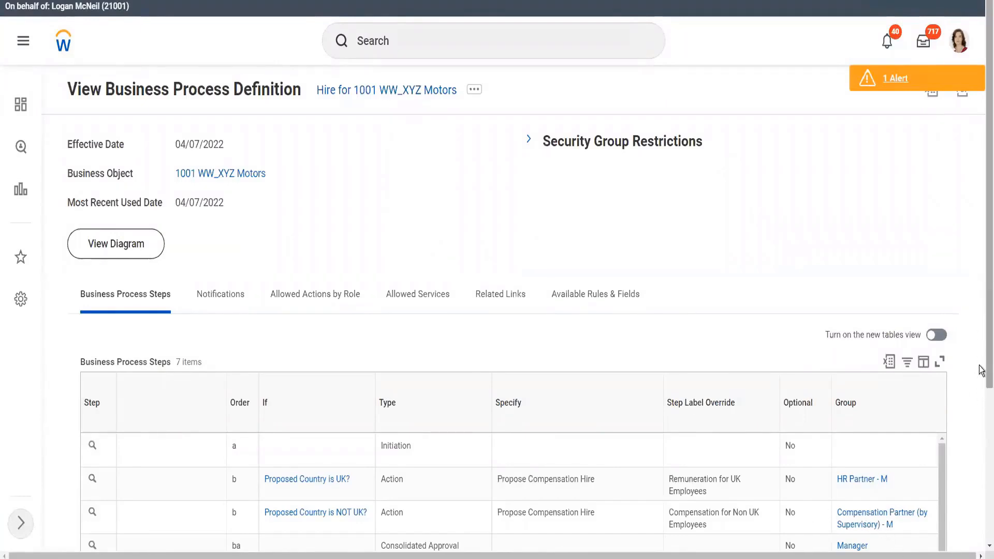
# Step: Scroll through the Hire definition's seven steps and routing groups, then return to the organization page
pyautogui.scroll(-1, 982, 394)
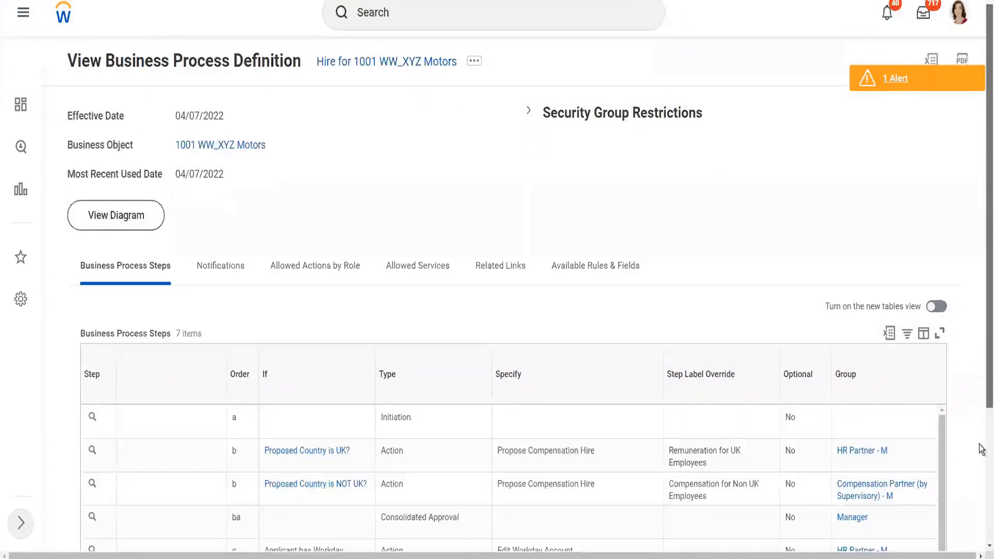
pyautogui.scroll(-3, 981, 450)
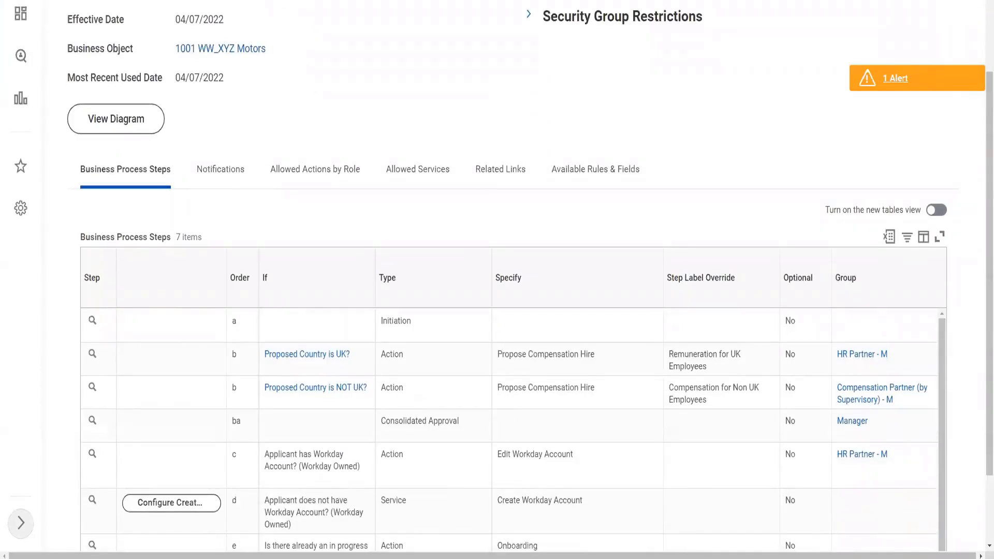
pyautogui.hotkey('ctrl', 'shift', 'Tab')
pyautogui.hotkey('ctrl', 'Tab')
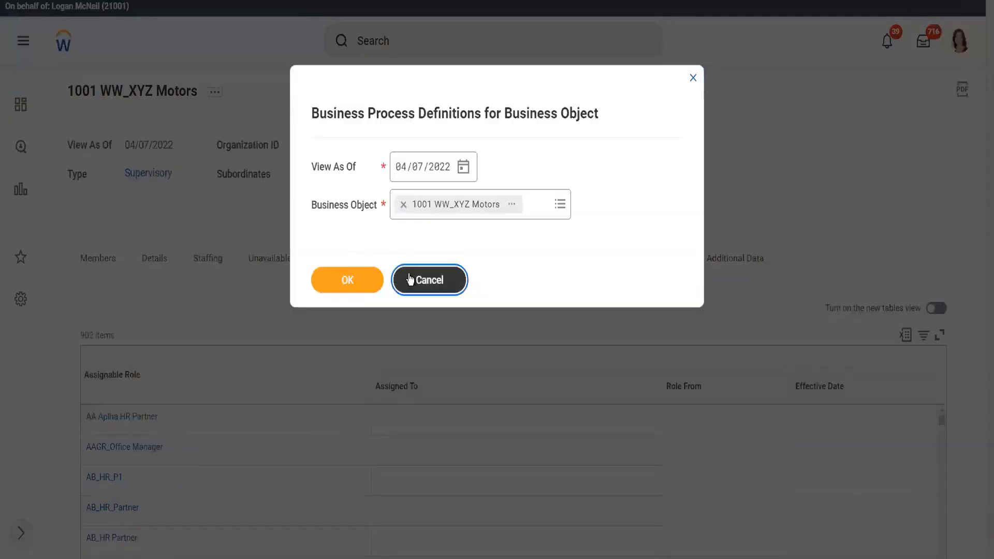
# Step: Cancel the definitions prompt and search the Assignable Role filter for 'Compen'
pyautogui.click(414, 279)
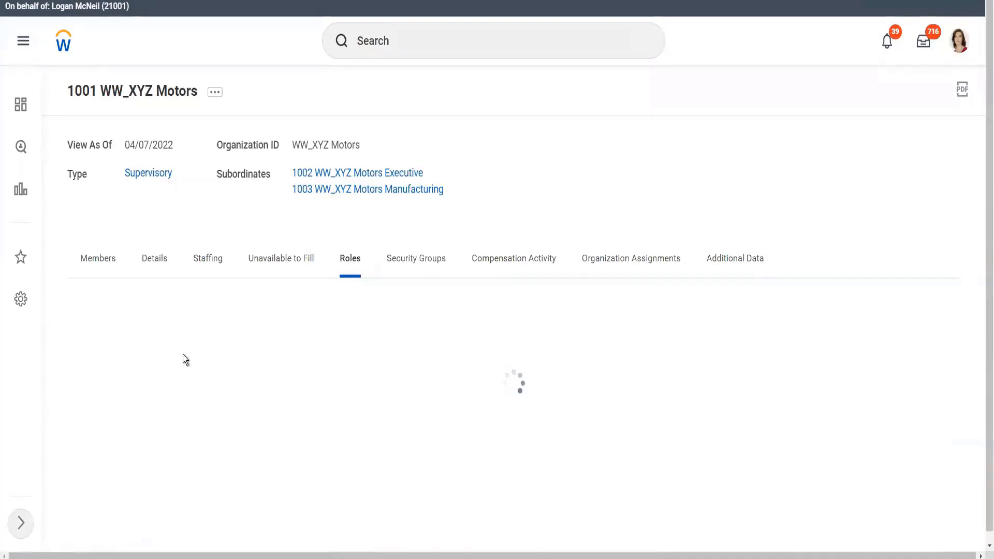
pyautogui.click(182, 375)
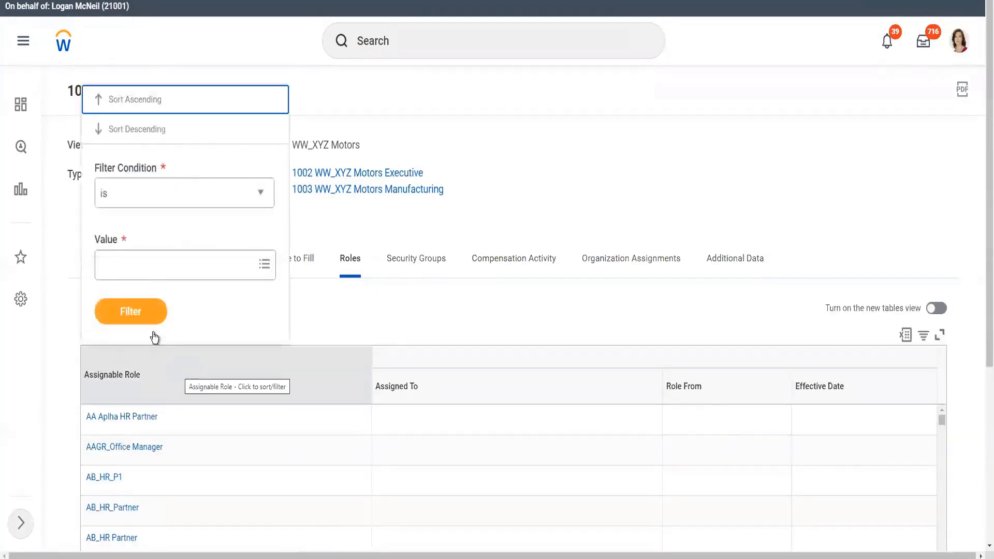
pyautogui.click(138, 266)
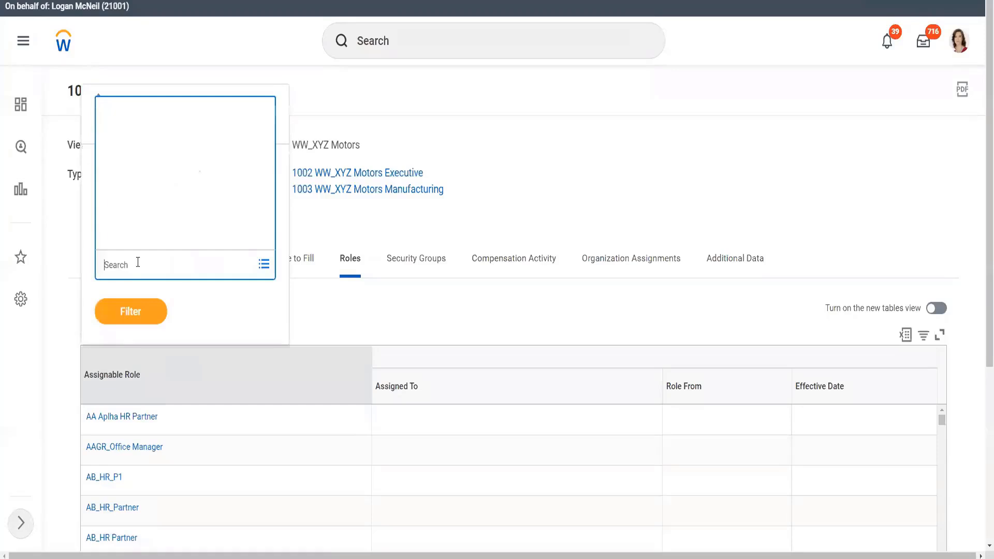
pyautogui.write('Compen')
pyautogui.press('Return')
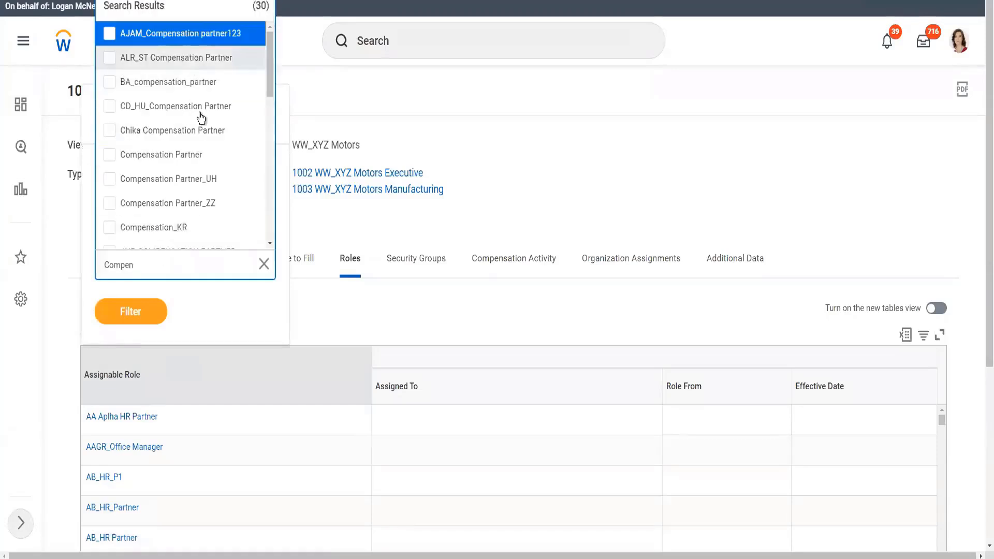